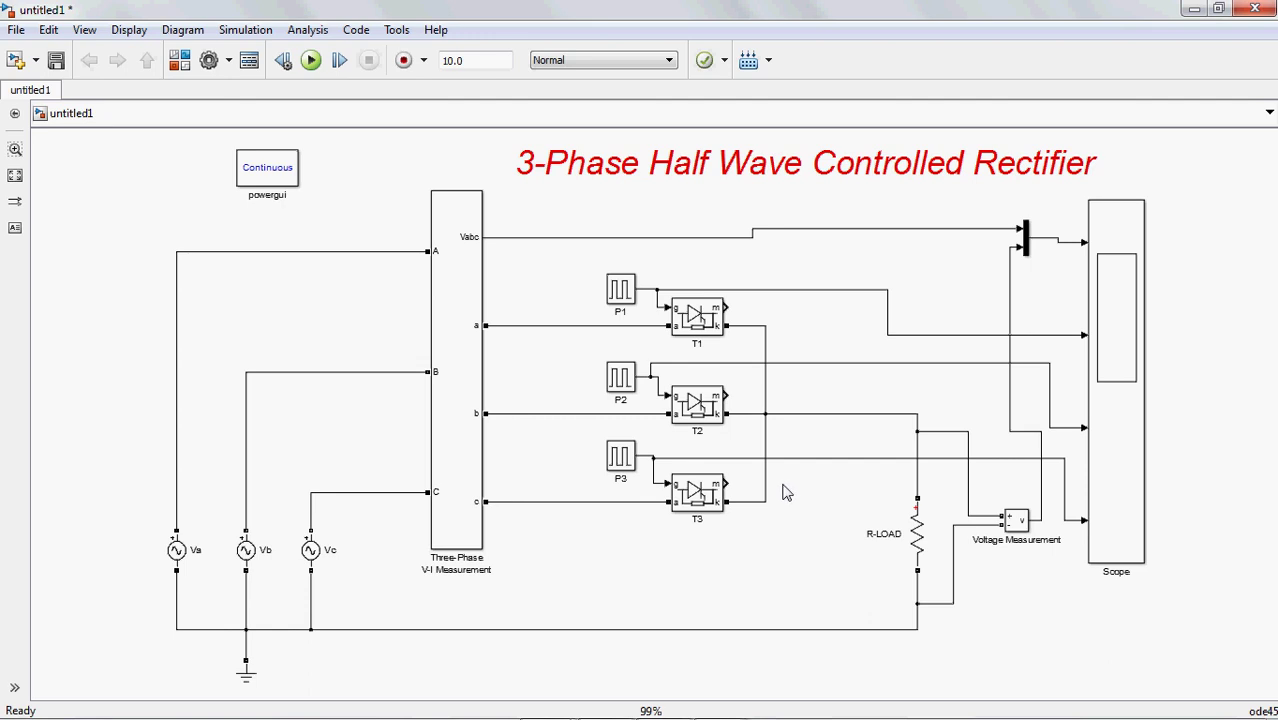
- Switch to the PowerPoint presentation and review the three-phase supply voltage equations, phasor diagram and waveforms
left_click(182, 566)
left_click(193, 561)
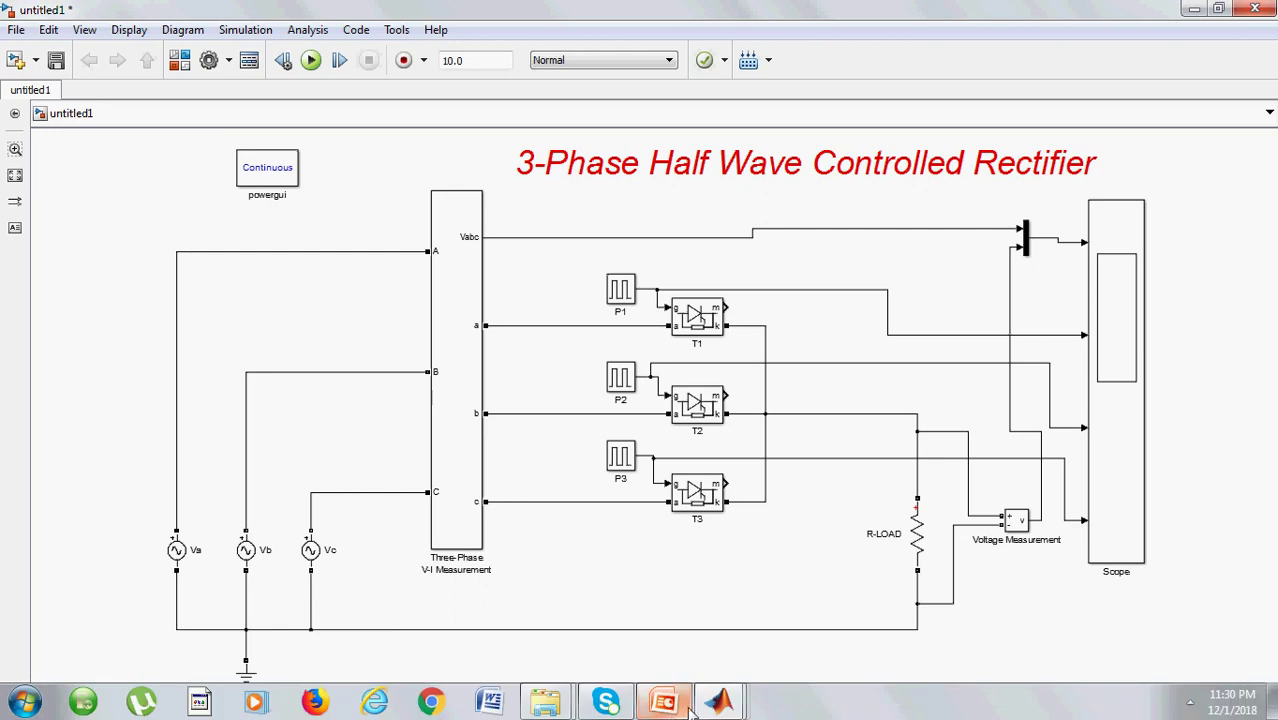
left_click(663, 702)
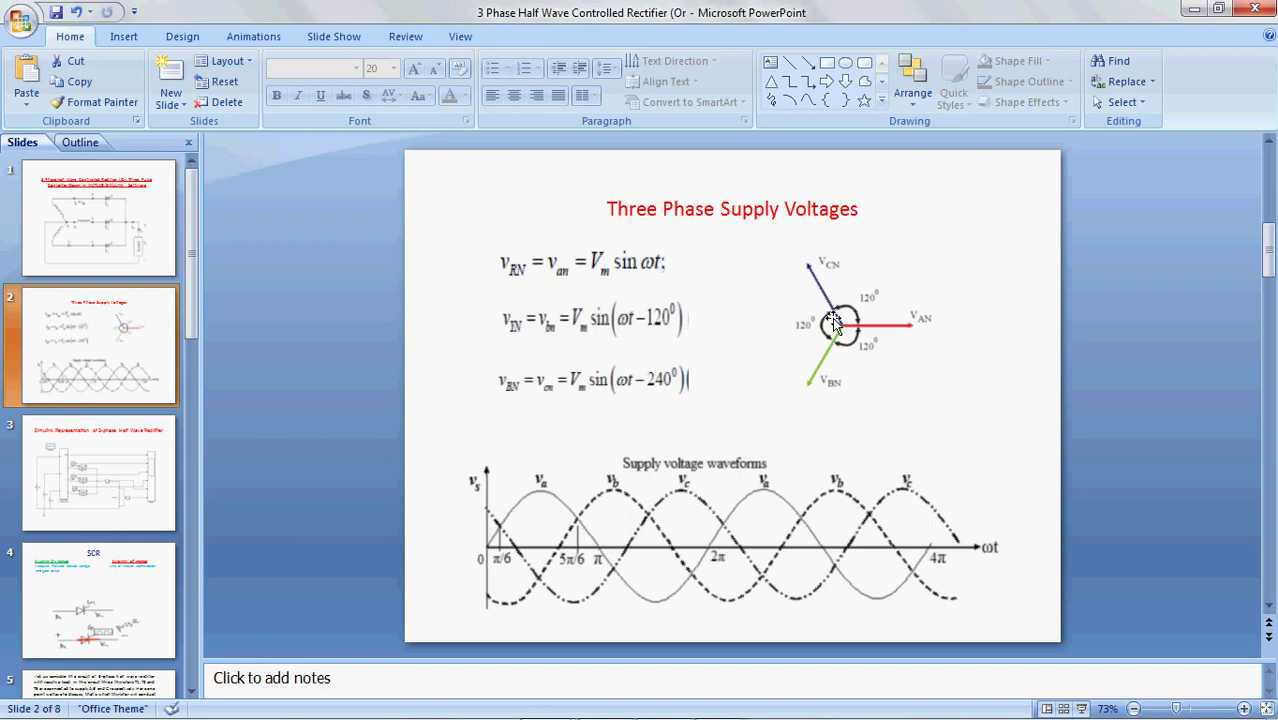
mouse_move(660, 712)
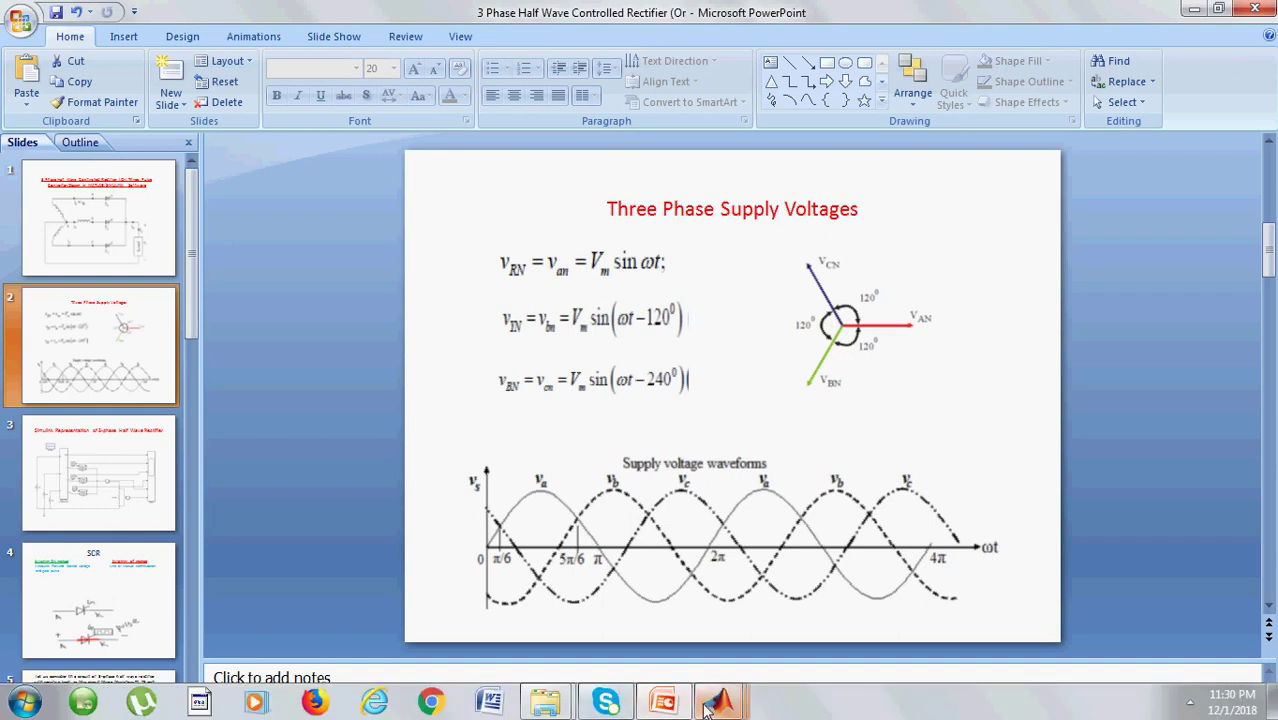
mouse_move(718, 704)
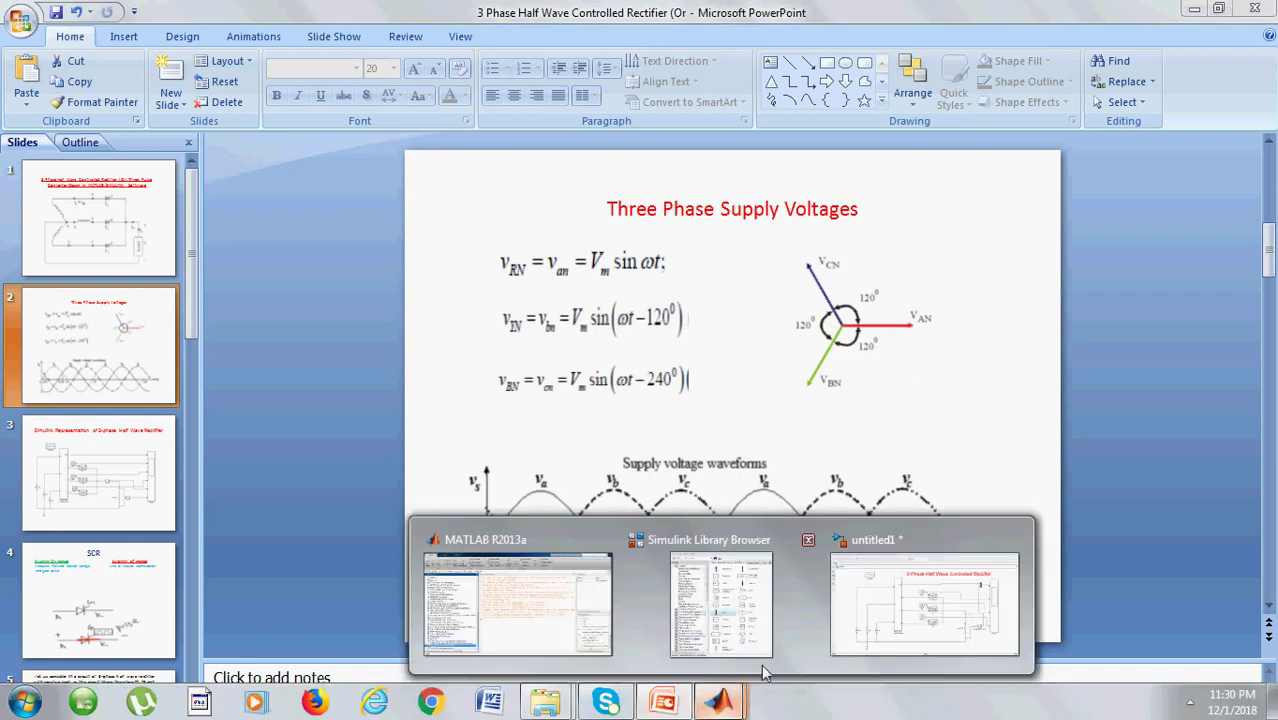
- Return to the Simulink model and inspect the peak amplitude, phase and frequency of voltage source Va
left_click(884, 628)
double_click(176, 551)
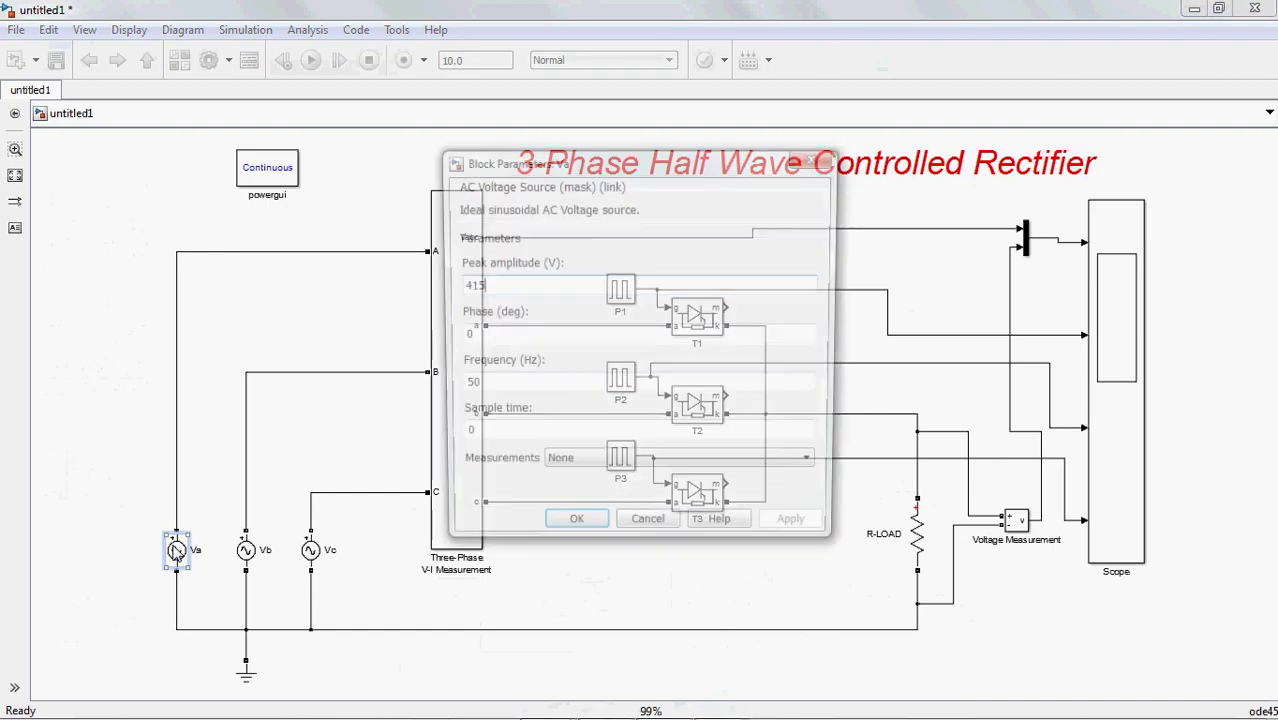
left_click_drag(647, 172, 647, 142)
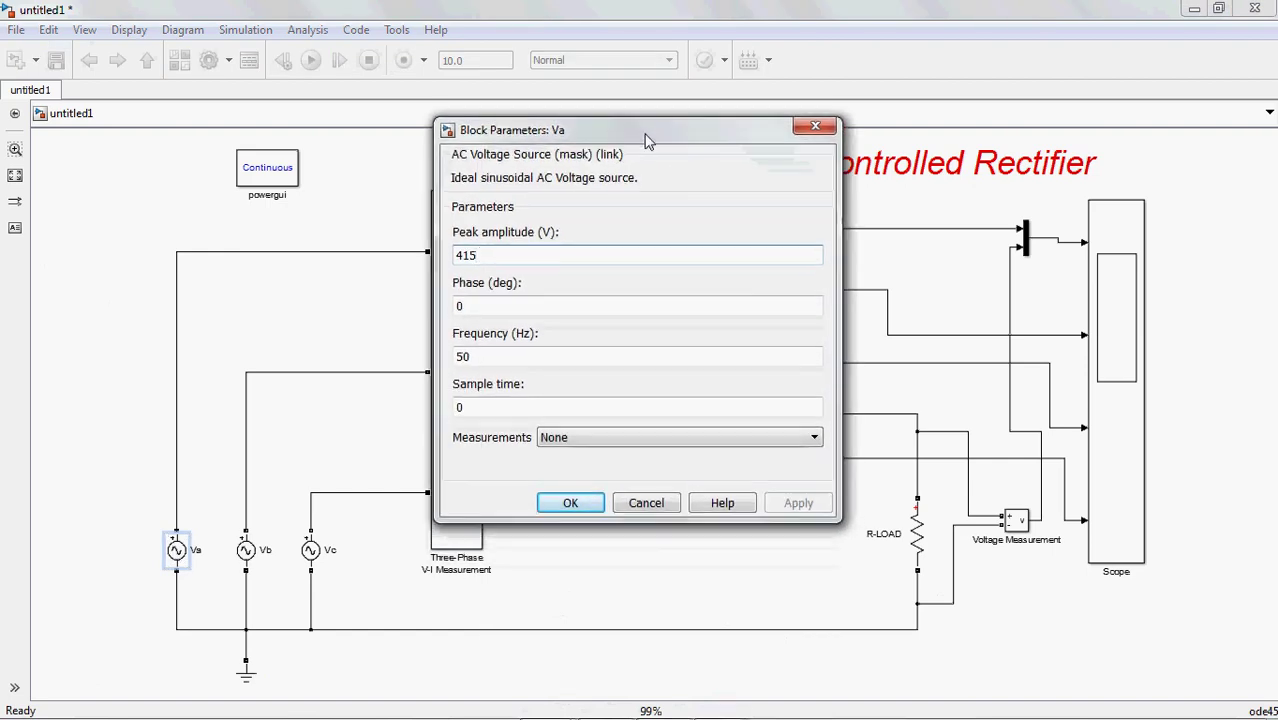
left_click(495, 262)
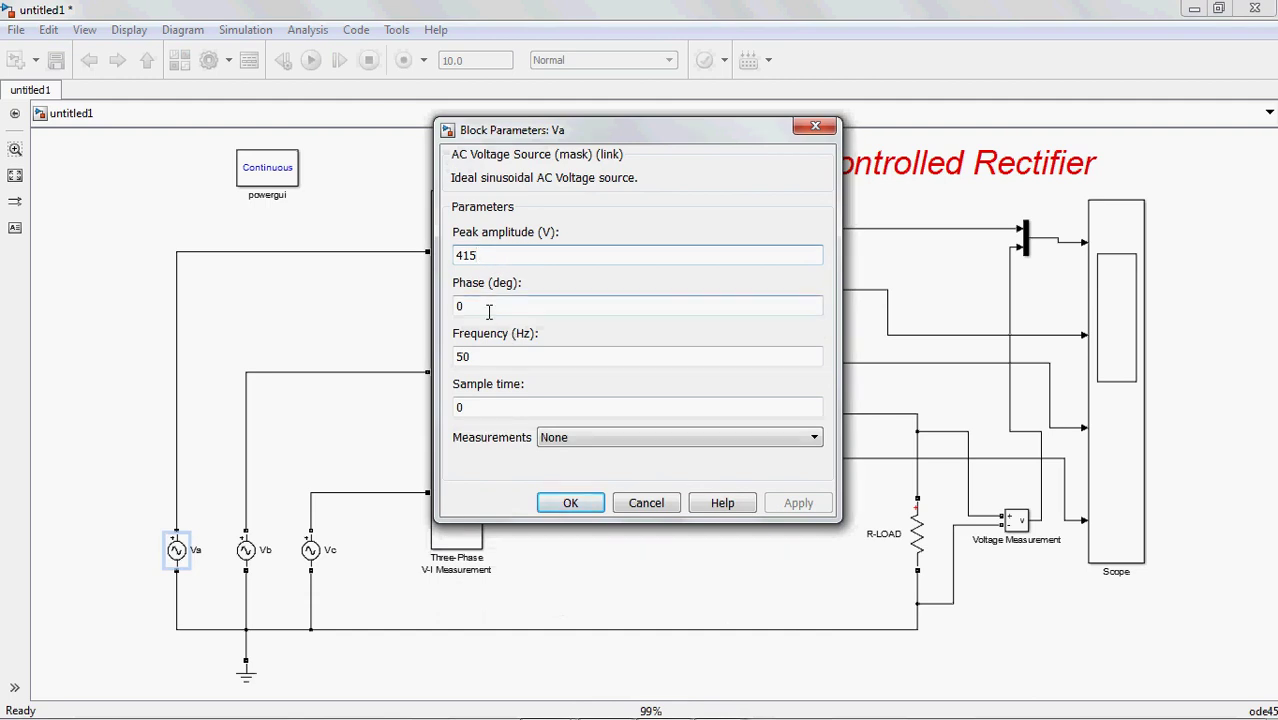
left_click(486, 358)
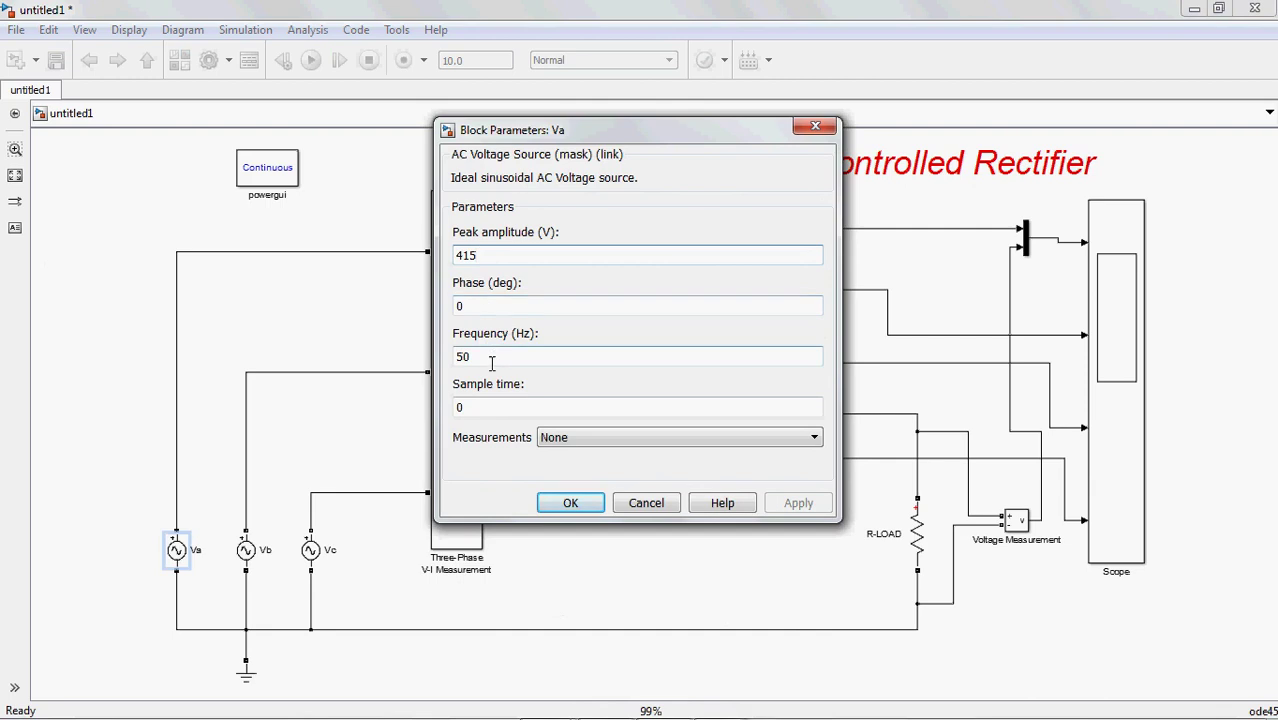
left_click(572, 503)
- Inspect the peak amplitude, phase and frequency settings of voltage sources Vb and Vc
left_click(250, 558)
double_click(250, 553)
left_click(490, 290)
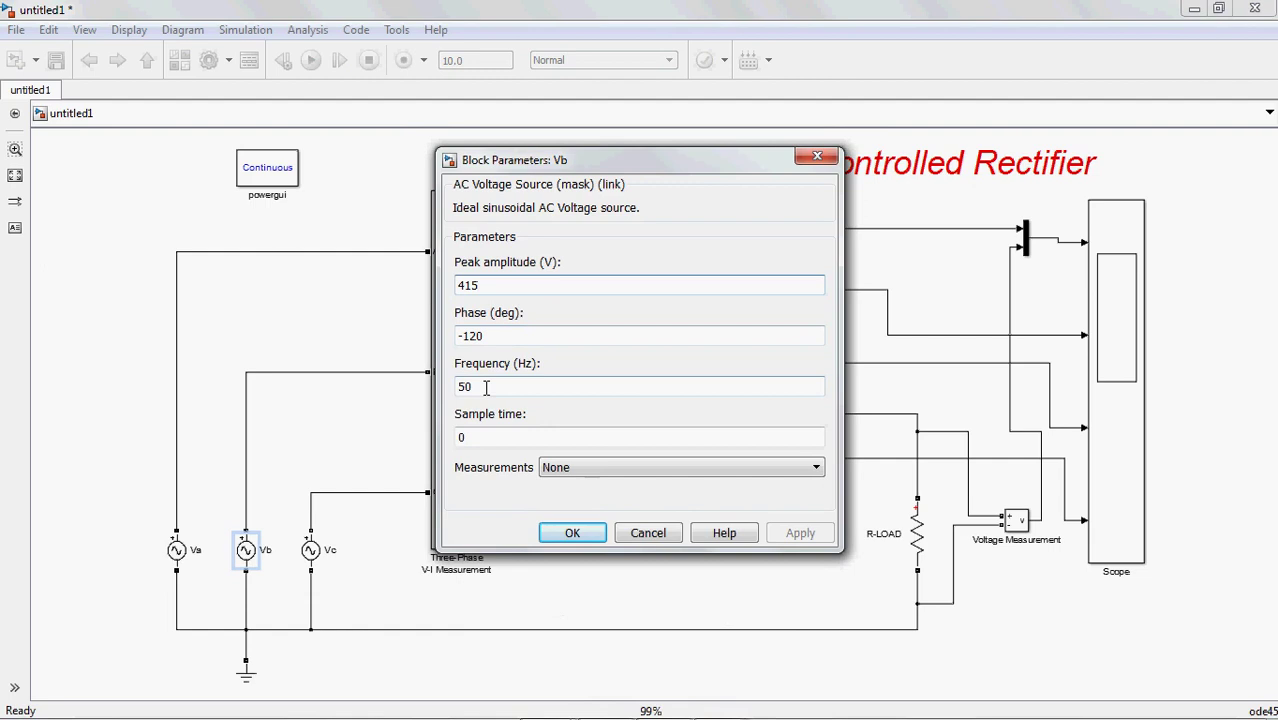
left_click(585, 532)
double_click(312, 551)
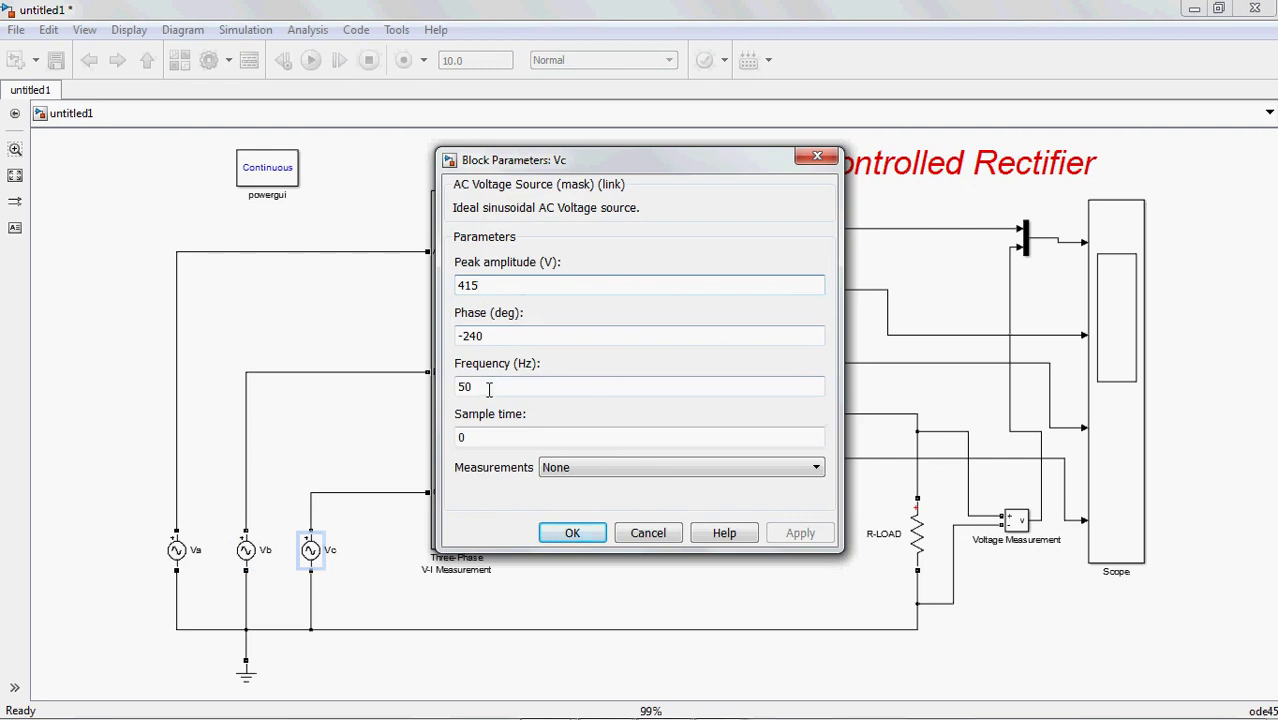
left_click(571, 532)
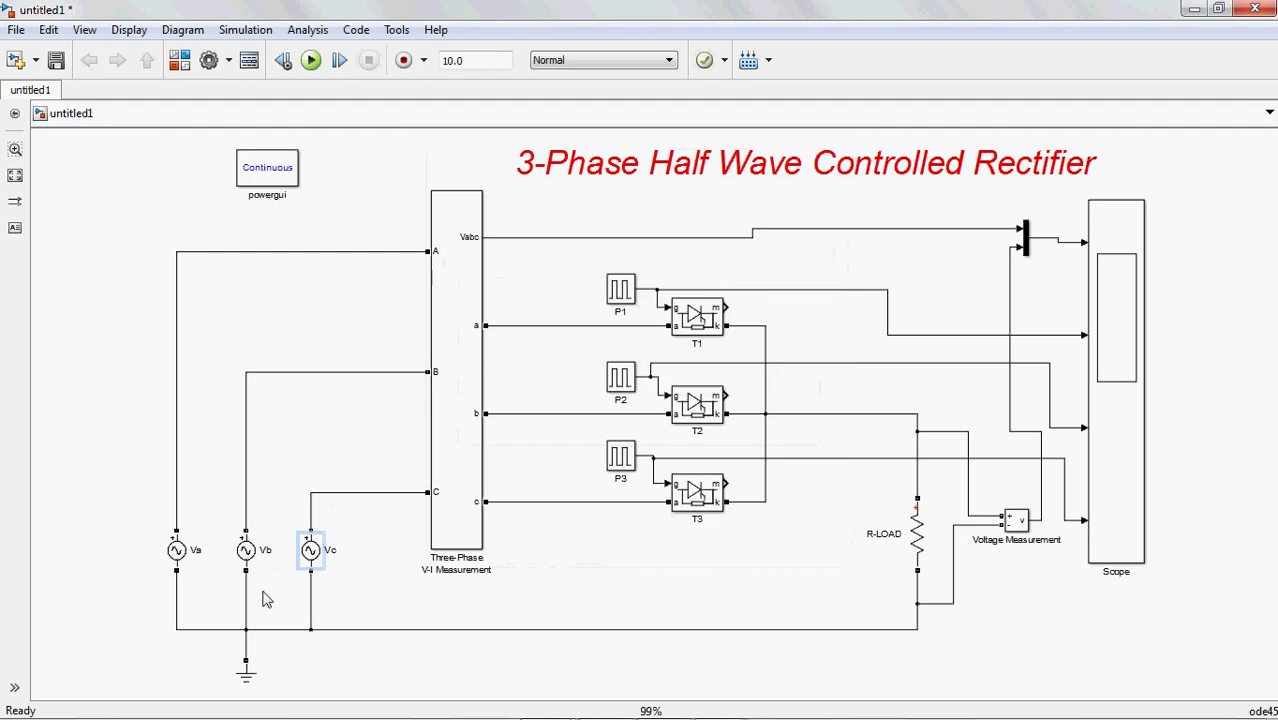
left_click(349, 529)
- Switch to the PowerPoint presentation and review the SCR switching slide and the slide on which thyristor conducts first
left_click(662, 703)
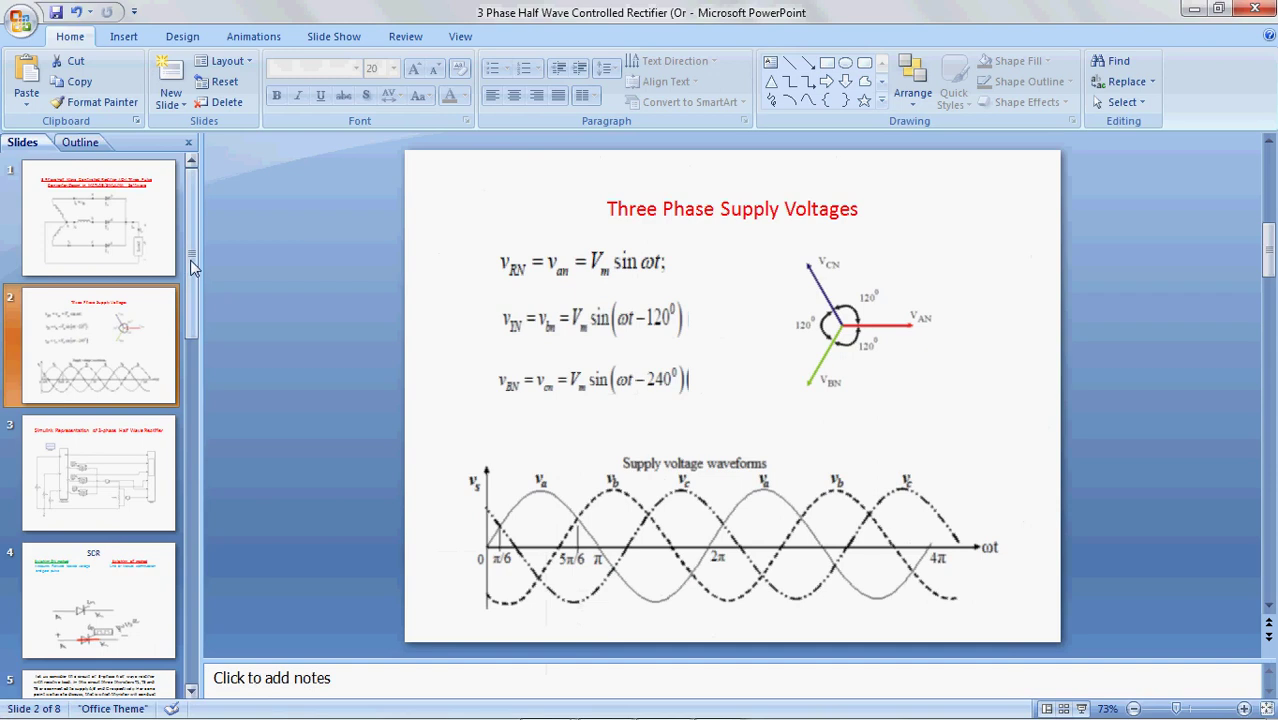
left_click_drag(195, 291, 196, 316)
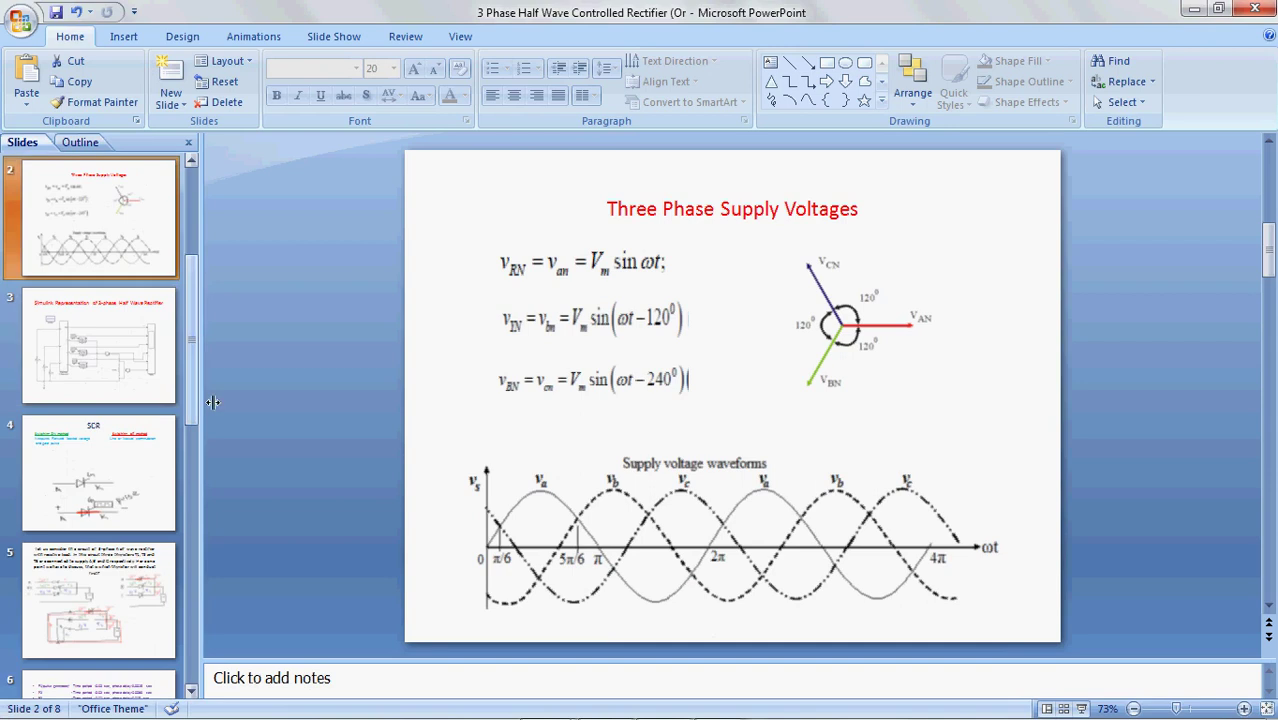
left_click(118, 470)
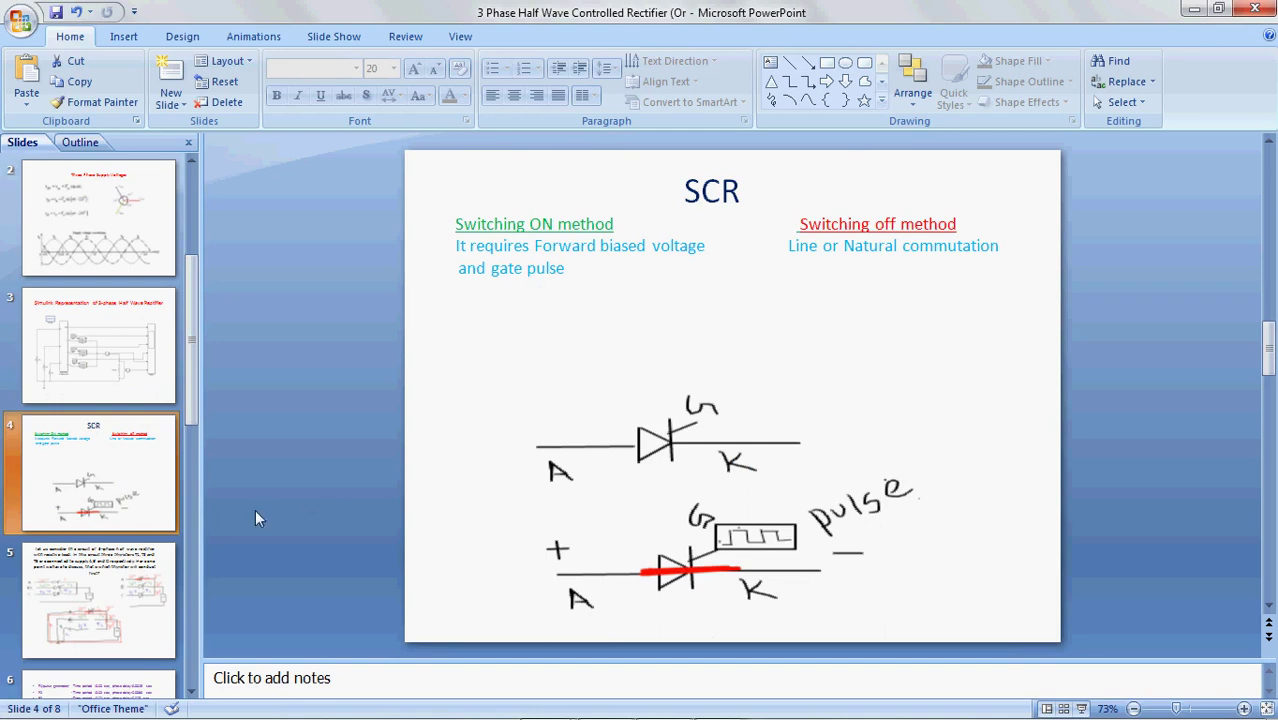
left_click(153, 588)
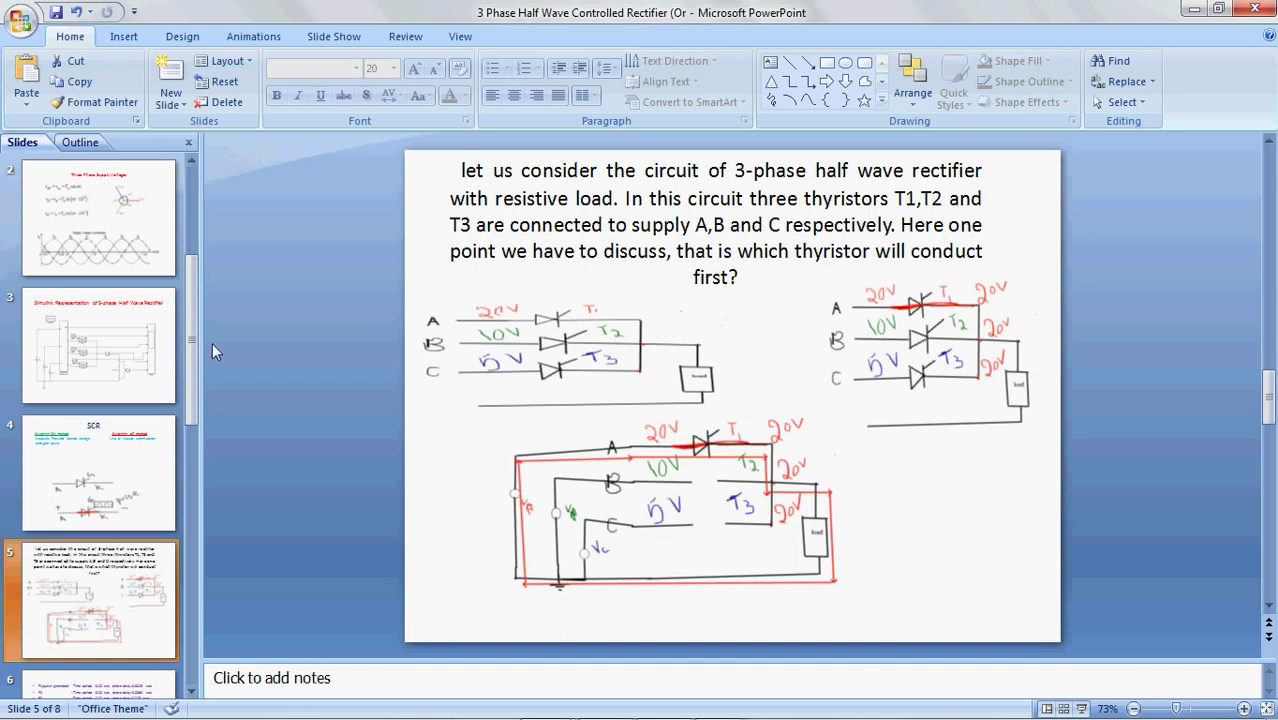
left_click_drag(193, 321, 203, 510)
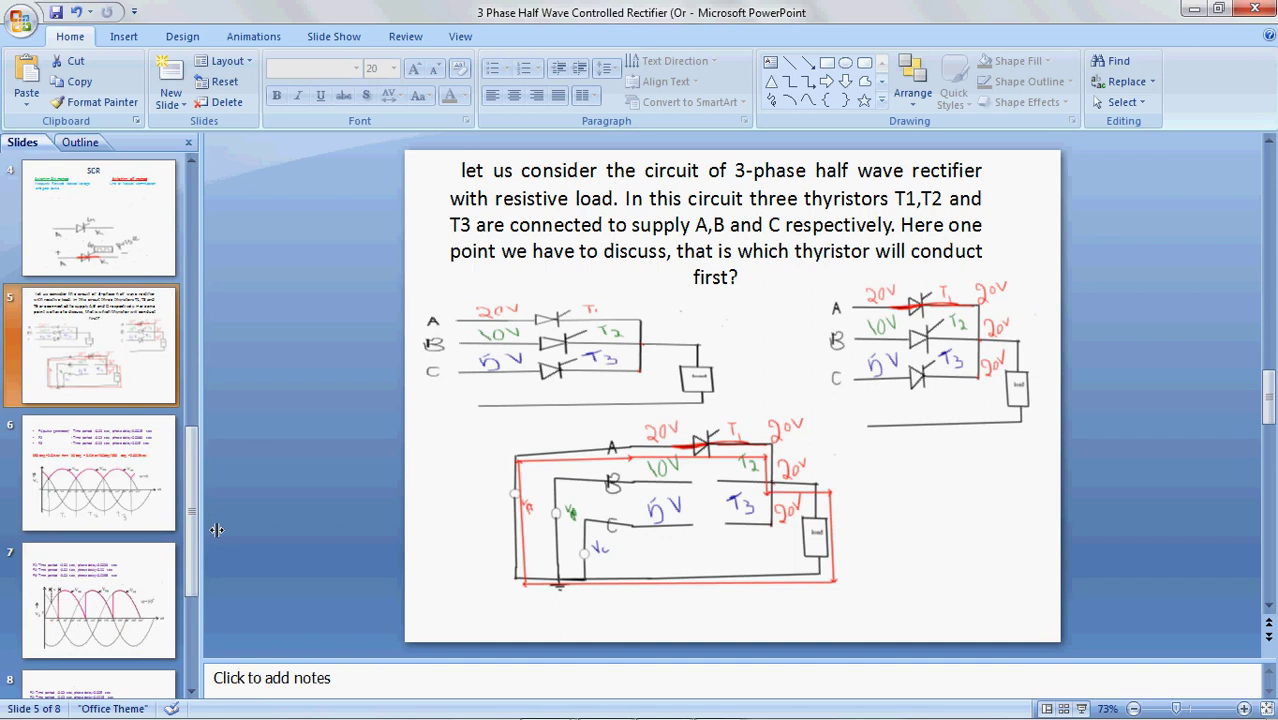
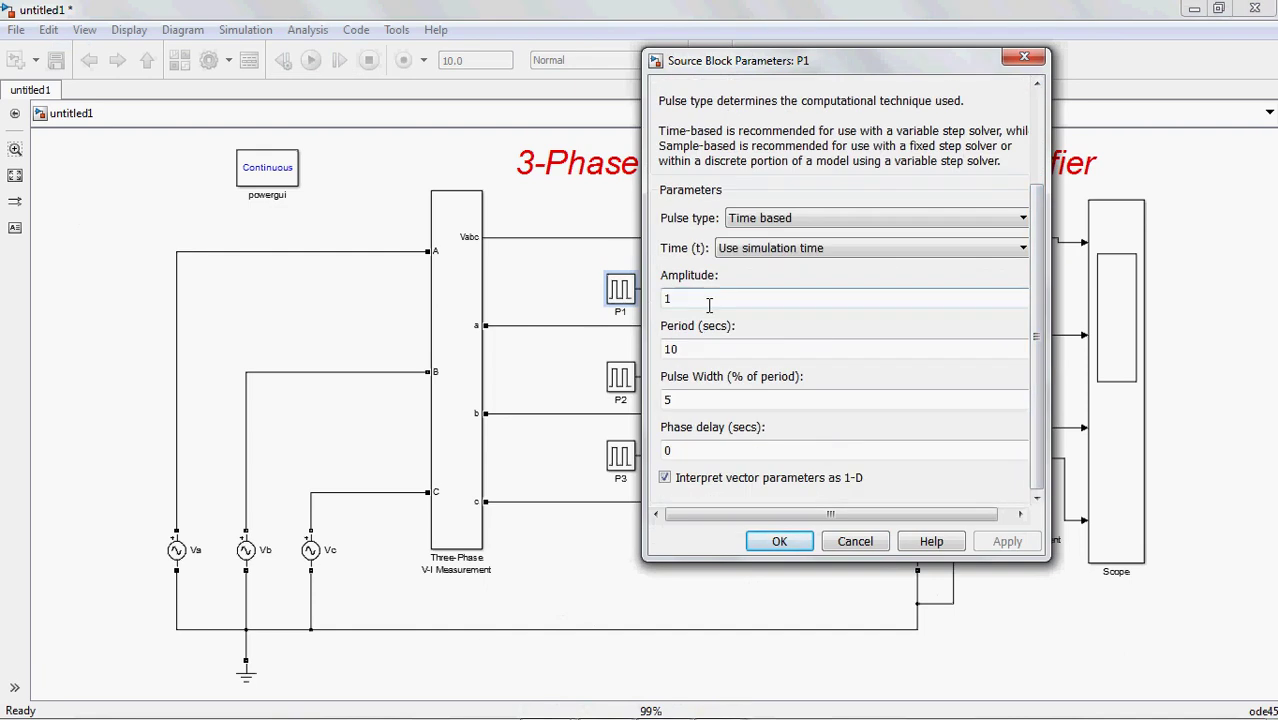
- Set pulse generator P1's period to 0.02 s and its phase delay to 0.0016 s, consulting the pulse timing slide in PowerPoint
double_click(674, 348)
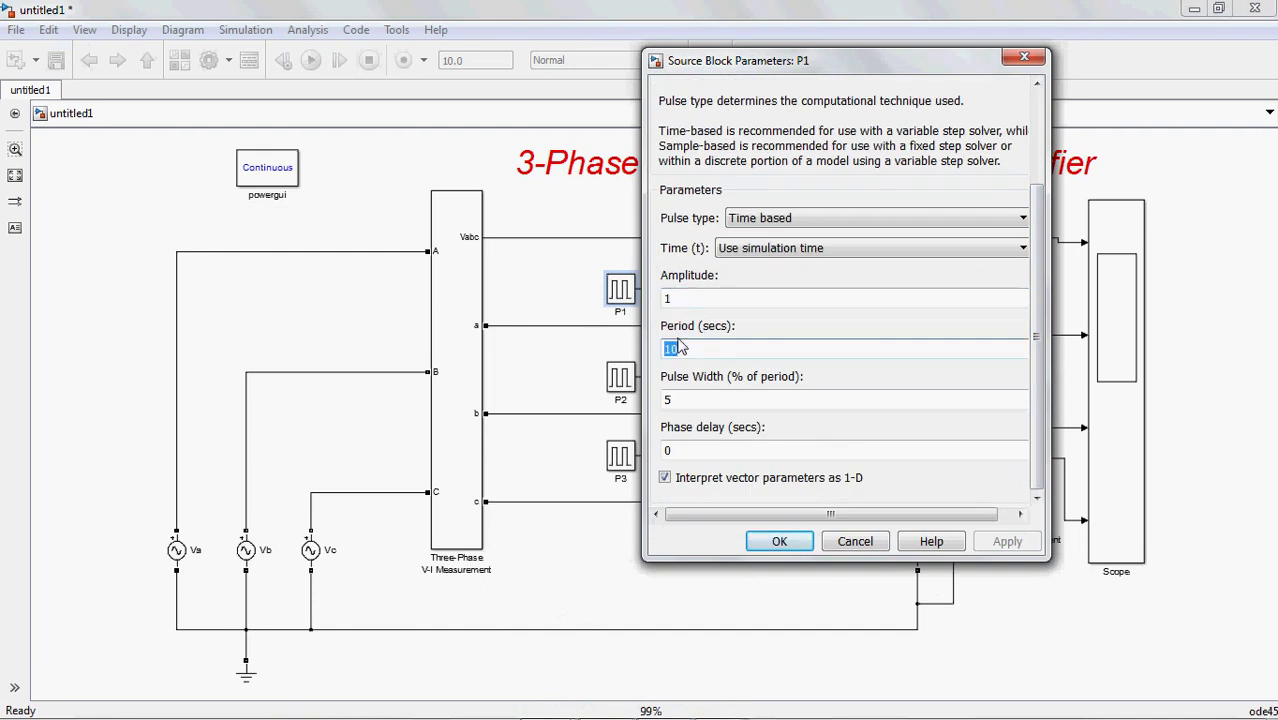
type("0.02")
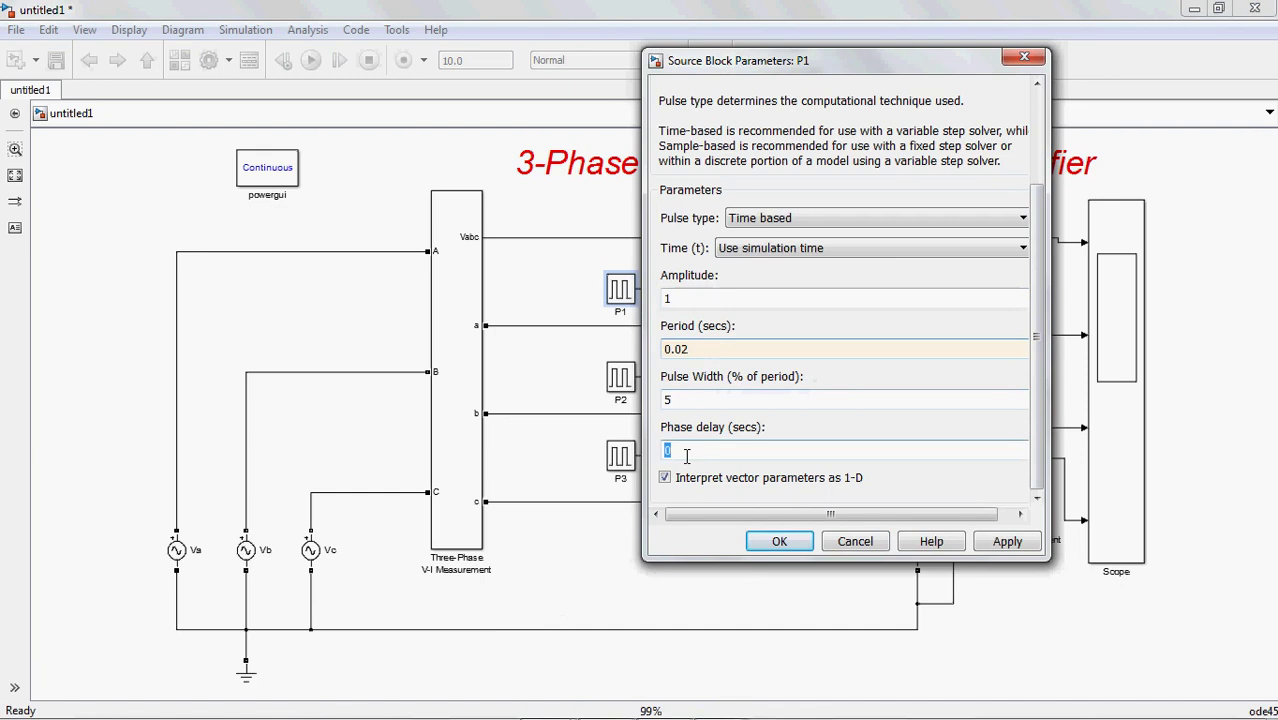
left_click(663, 701)
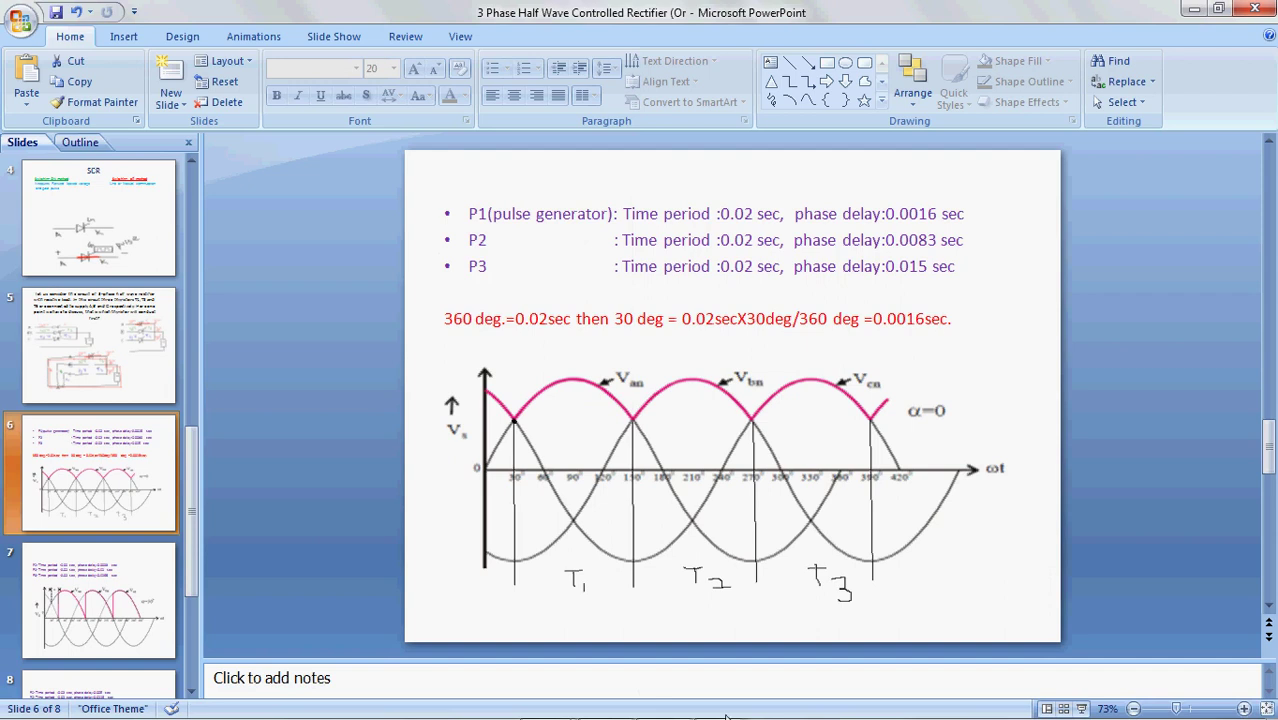
mouse_move(718, 700)
left_click(1025, 612)
double_click(716, 451)
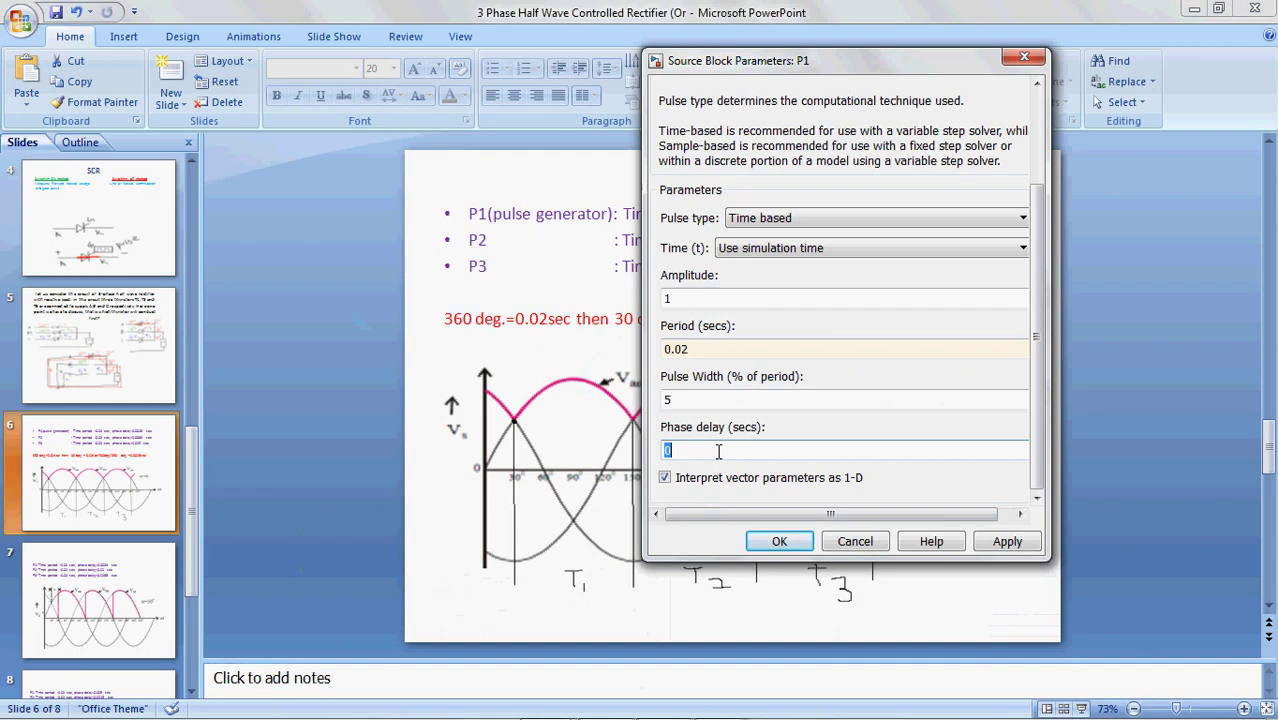
type("0016")
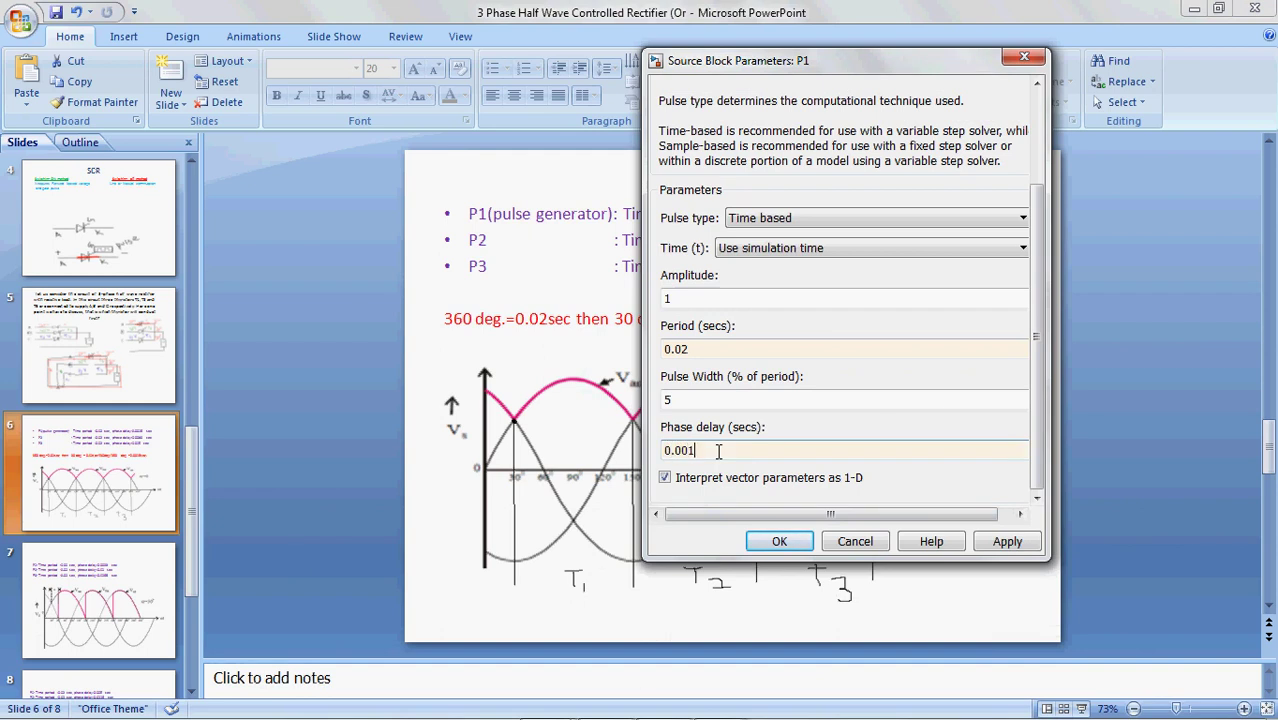
left_click(1003, 542)
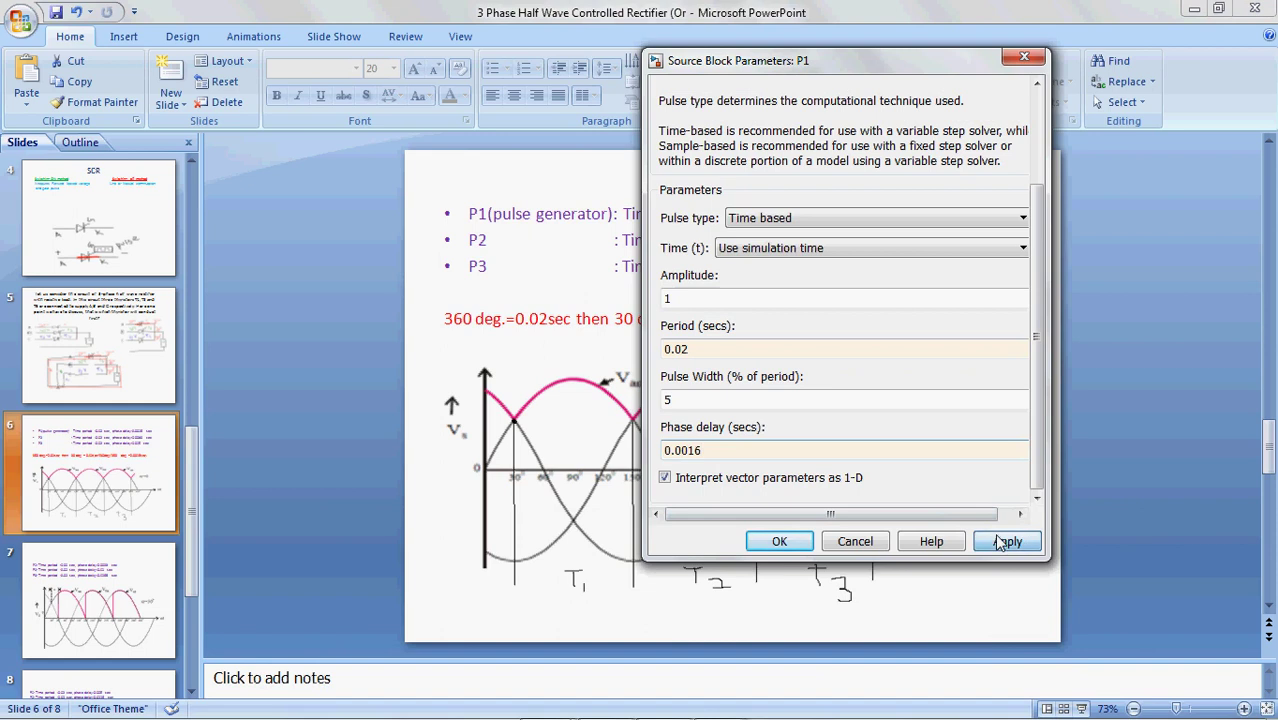
left_click(776, 545)
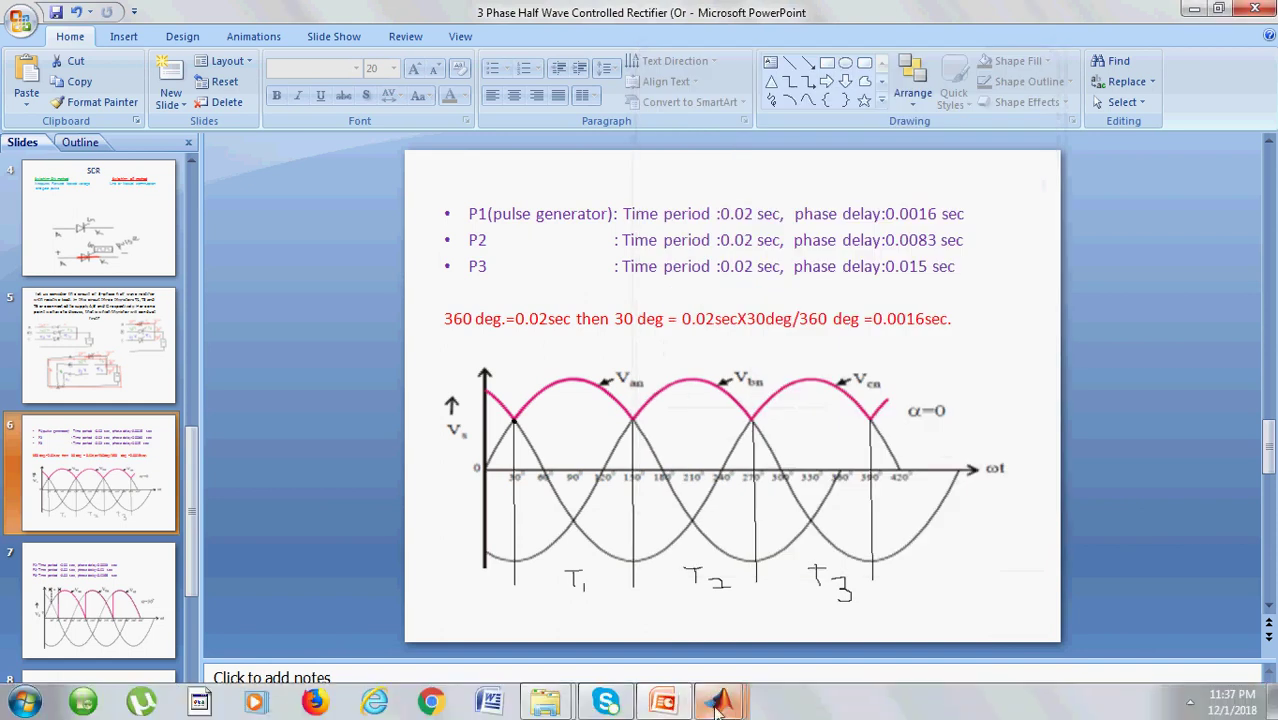
- Return to the Simulink model and set pulse generator P2's period to 0.02 s
mouse_move(718, 702)
left_click(878, 626)
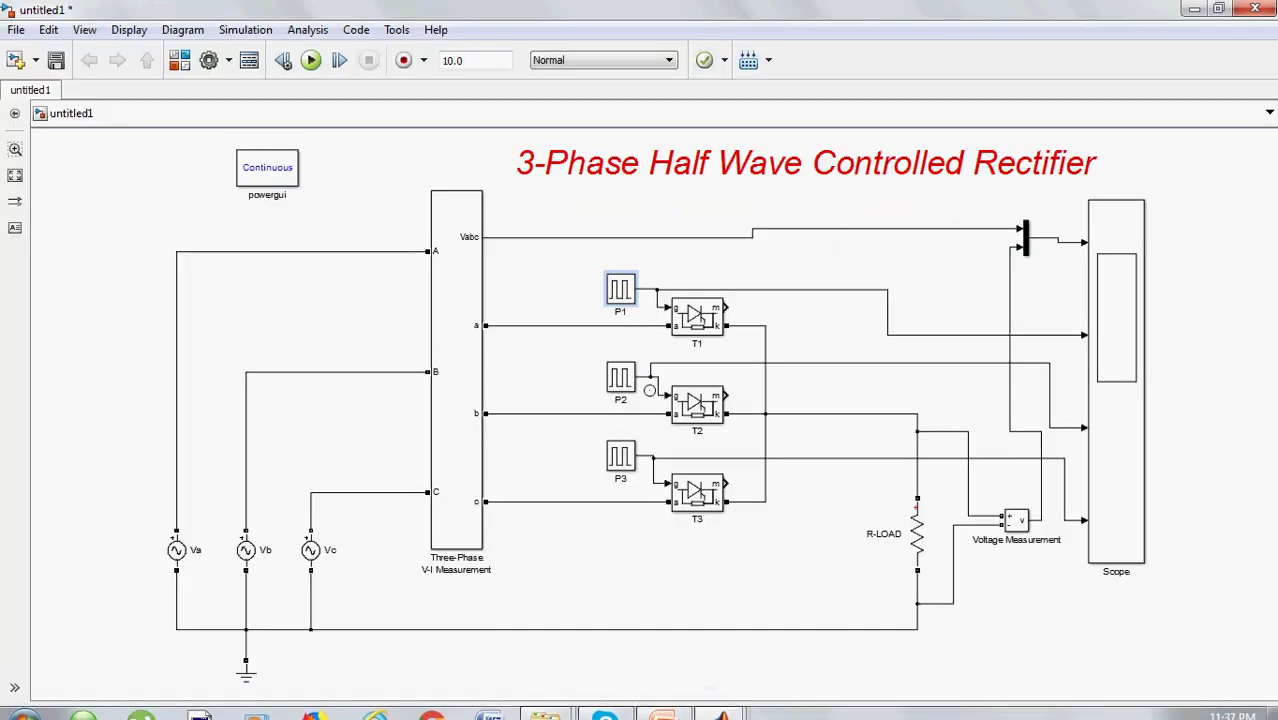
double_click(621, 377)
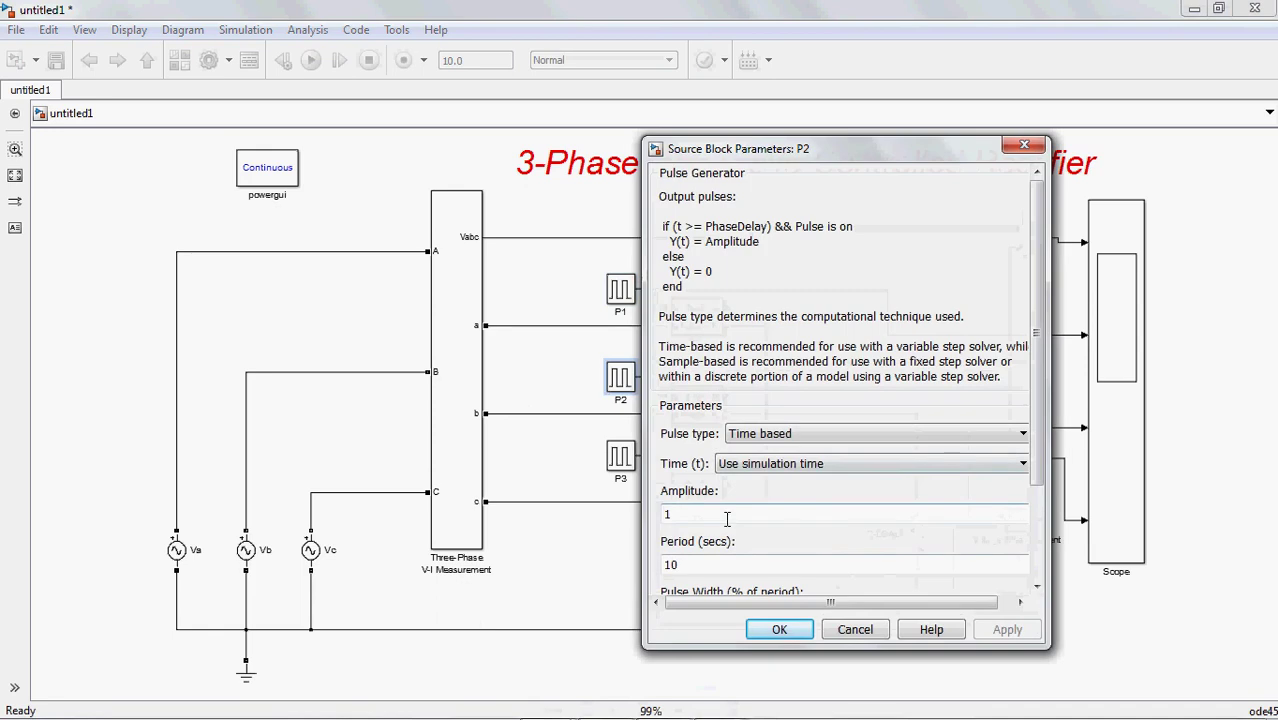
scroll(1030, 360, "down", 3)
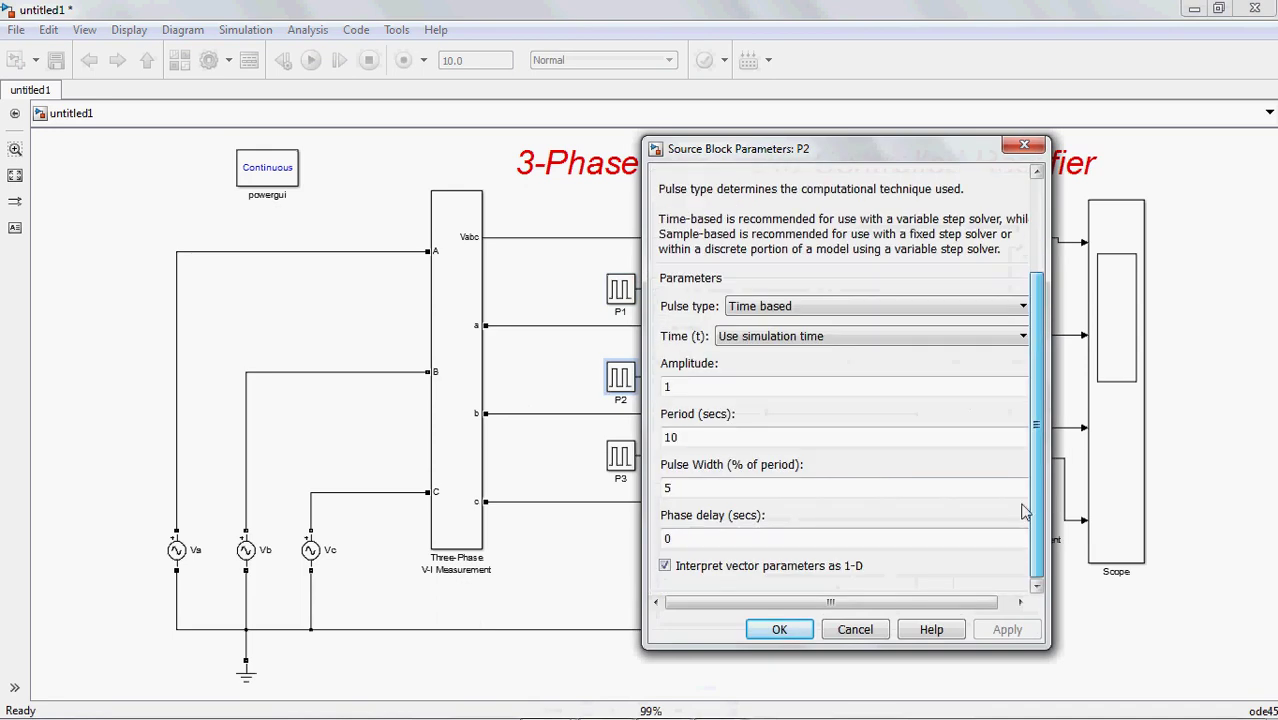
double_click(830, 446)
type("02")
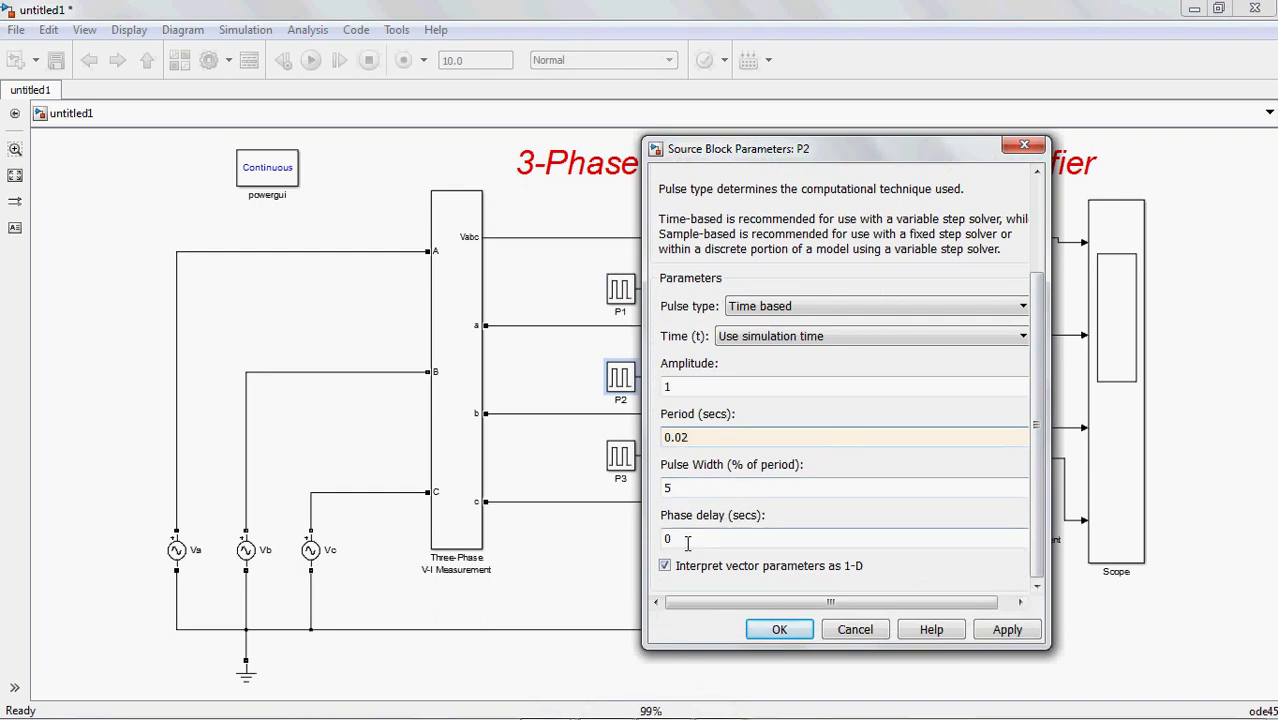
- Consult the pulse timing slide in PowerPoint and apply a phase delay of 0.0083 s to pulse generator P2
left_click(664, 702)
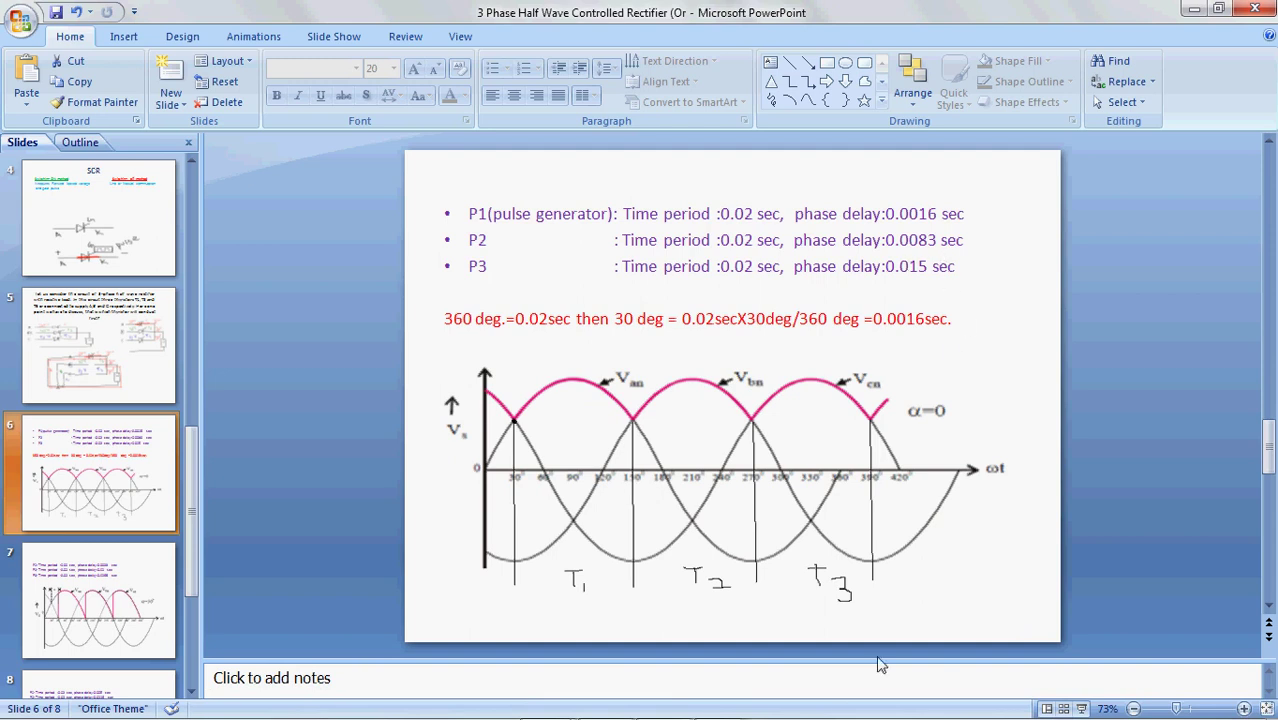
mouse_move(760, 712)
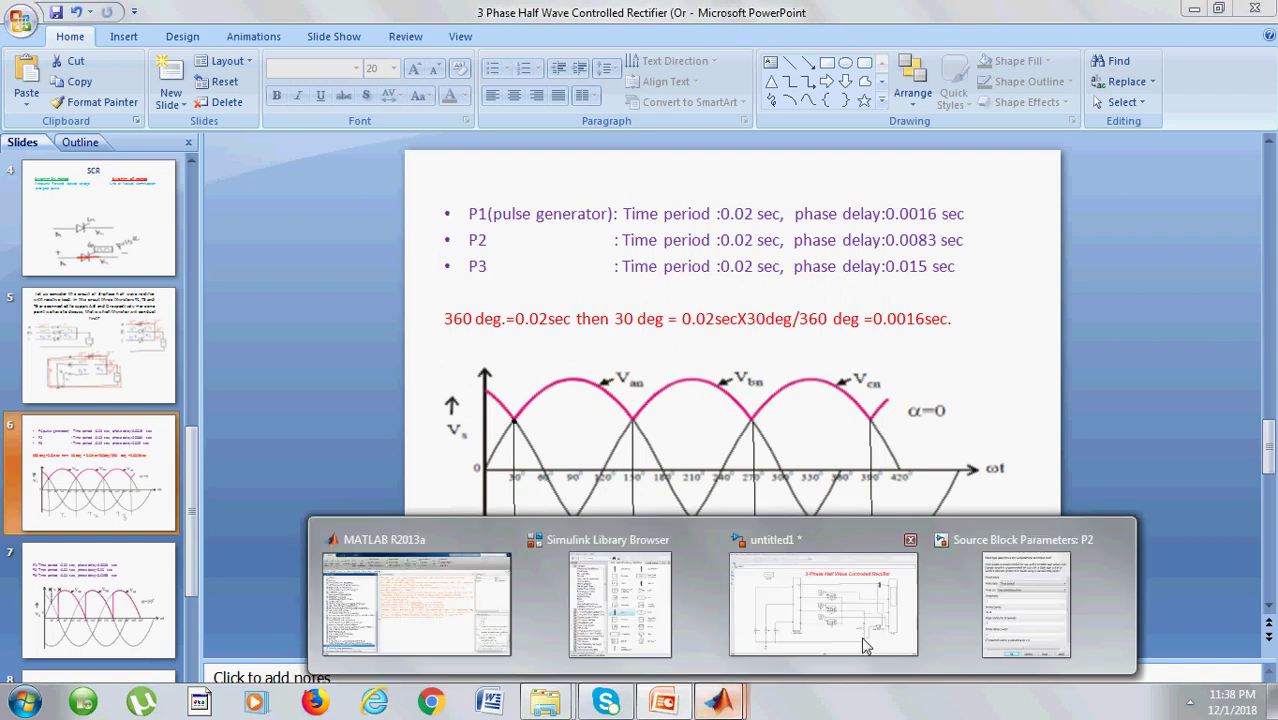
left_click(1030, 590)
type("0.0083")
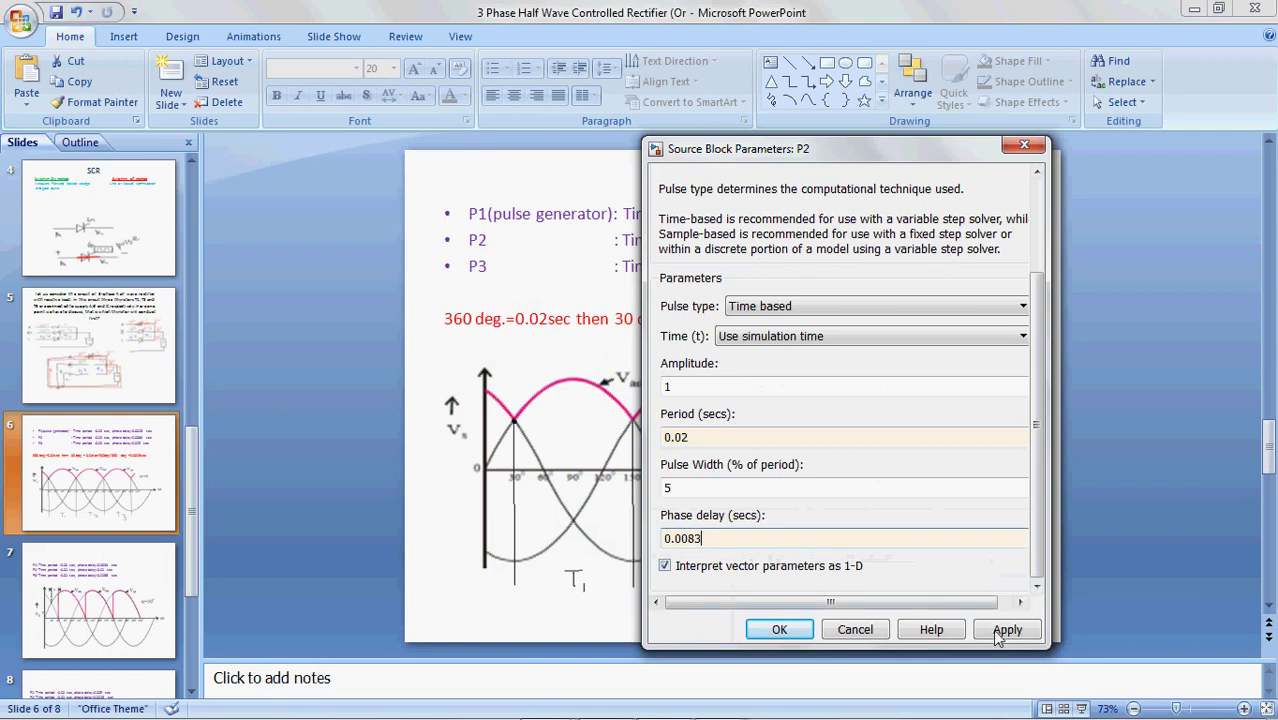
left_click(1004, 630)
left_click(776, 630)
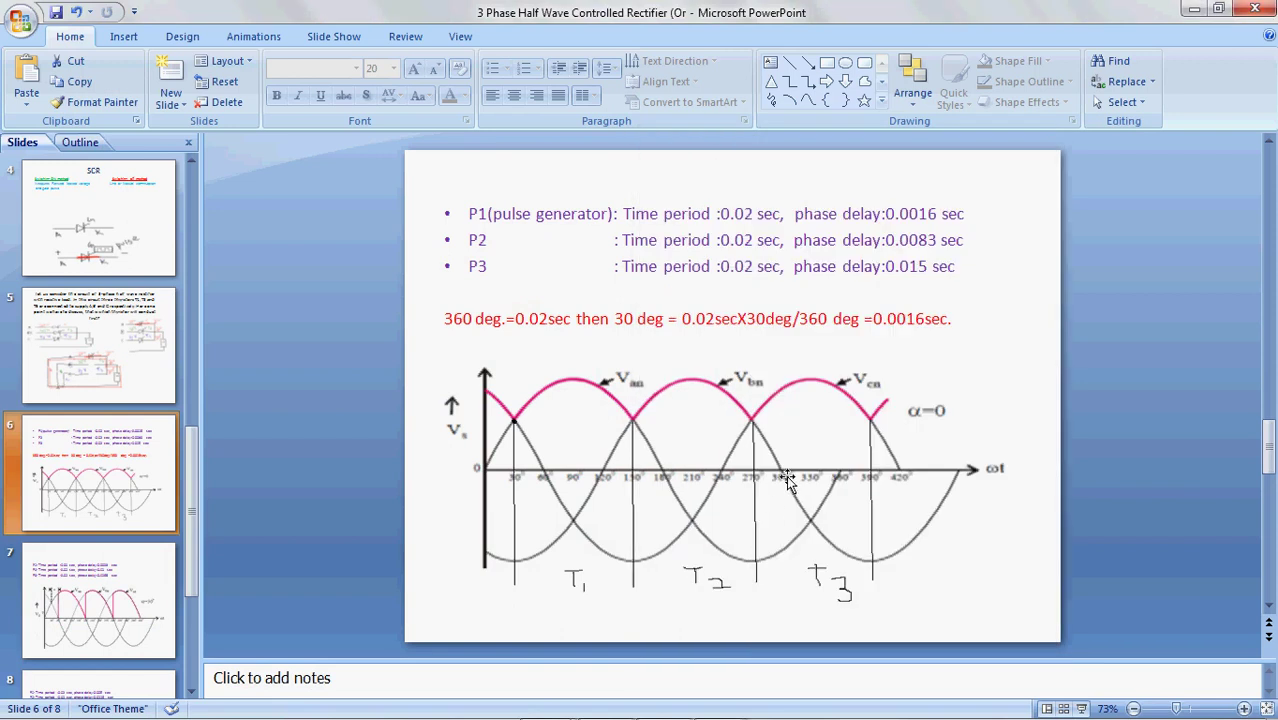
- Return to the Simulink model and set pulse generator P3's period to 0.02 s
mouse_move(720, 703)
left_click(890, 607)
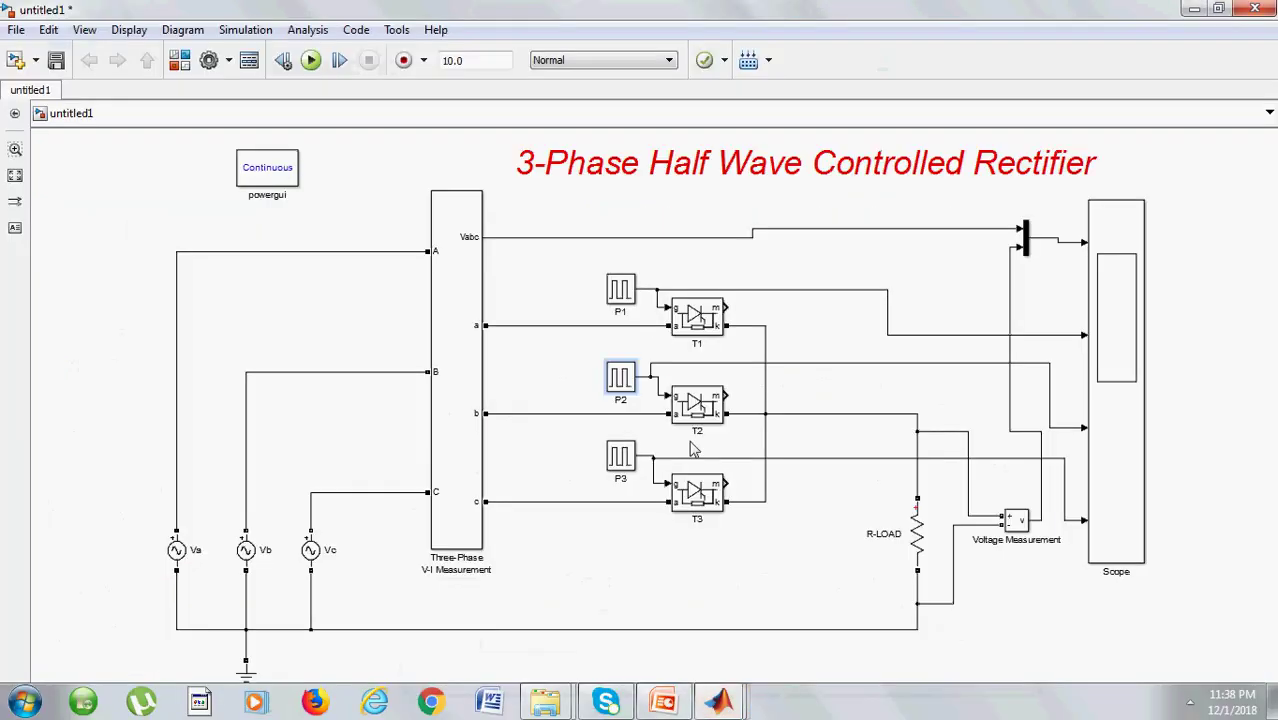
double_click(620, 456)
left_click_drag(896, 232, 841, 84)
left_click_drag(982, 181, 985, 279)
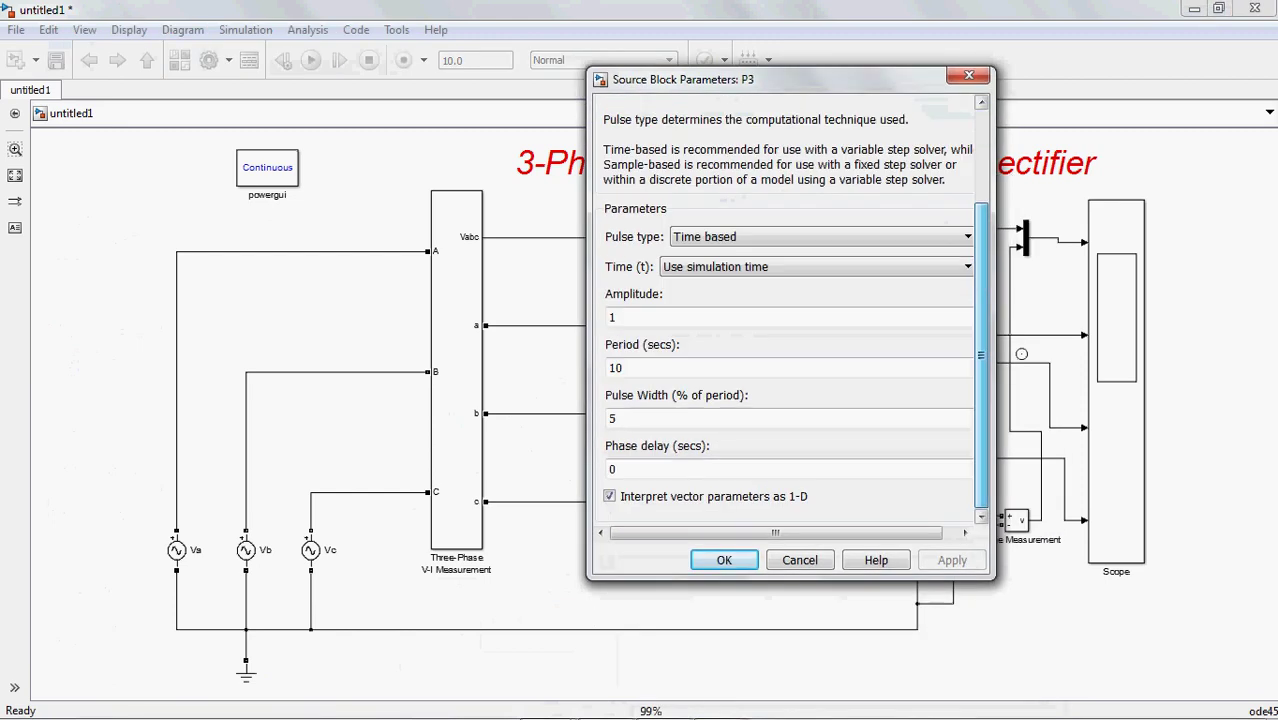
double_click(802, 374)
type("02")
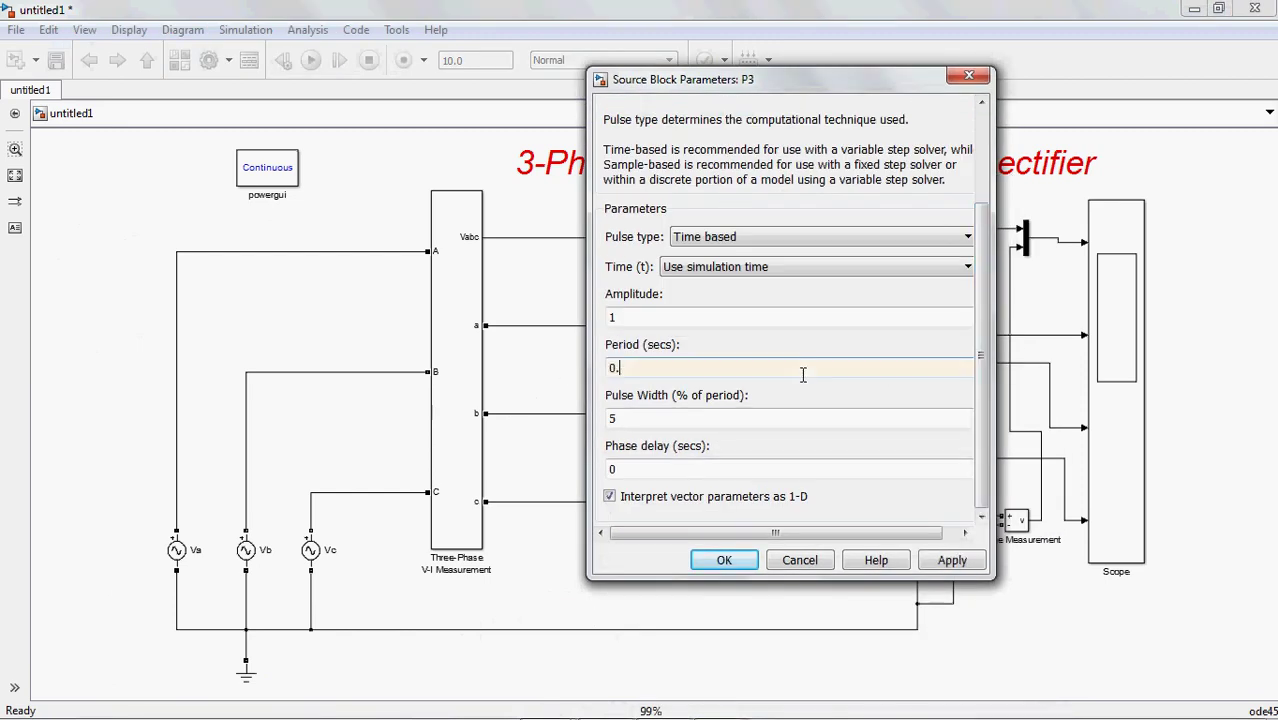
- Consult the pulse timing slide in PowerPoint and apply a phase delay of 0.015 s to pulse generator P3
double_click(698, 471)
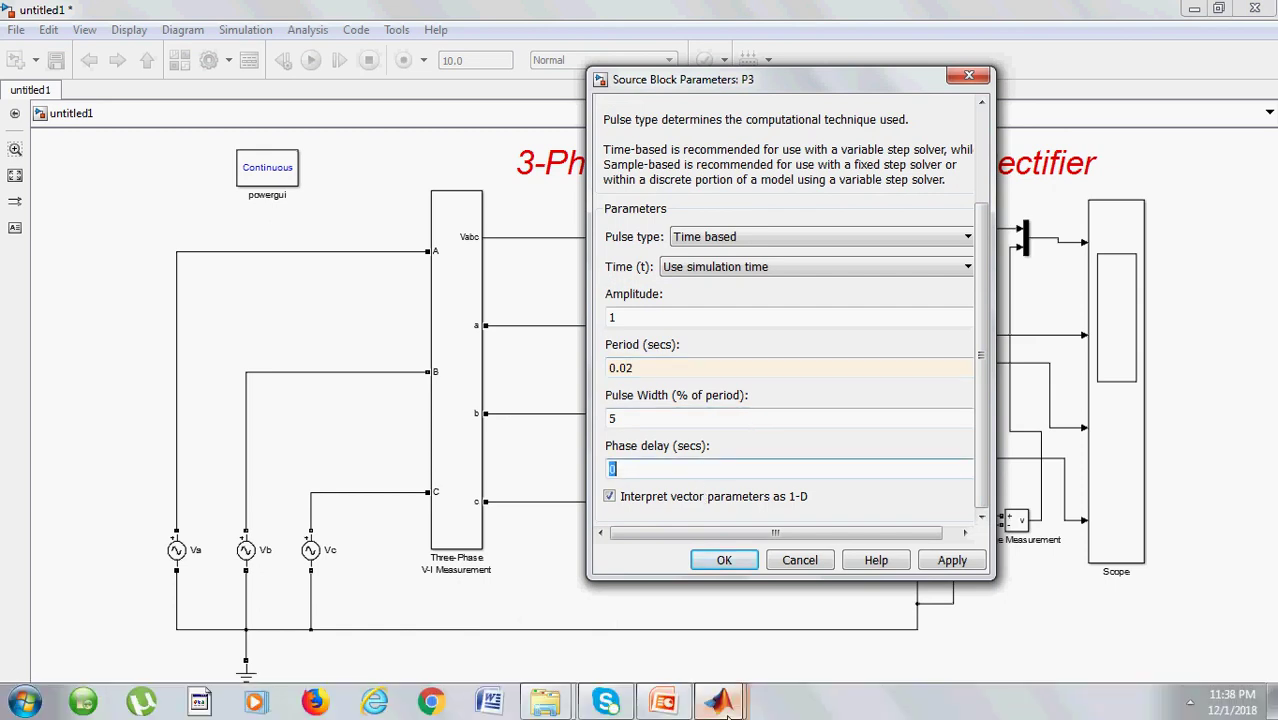
left_click(663, 706)
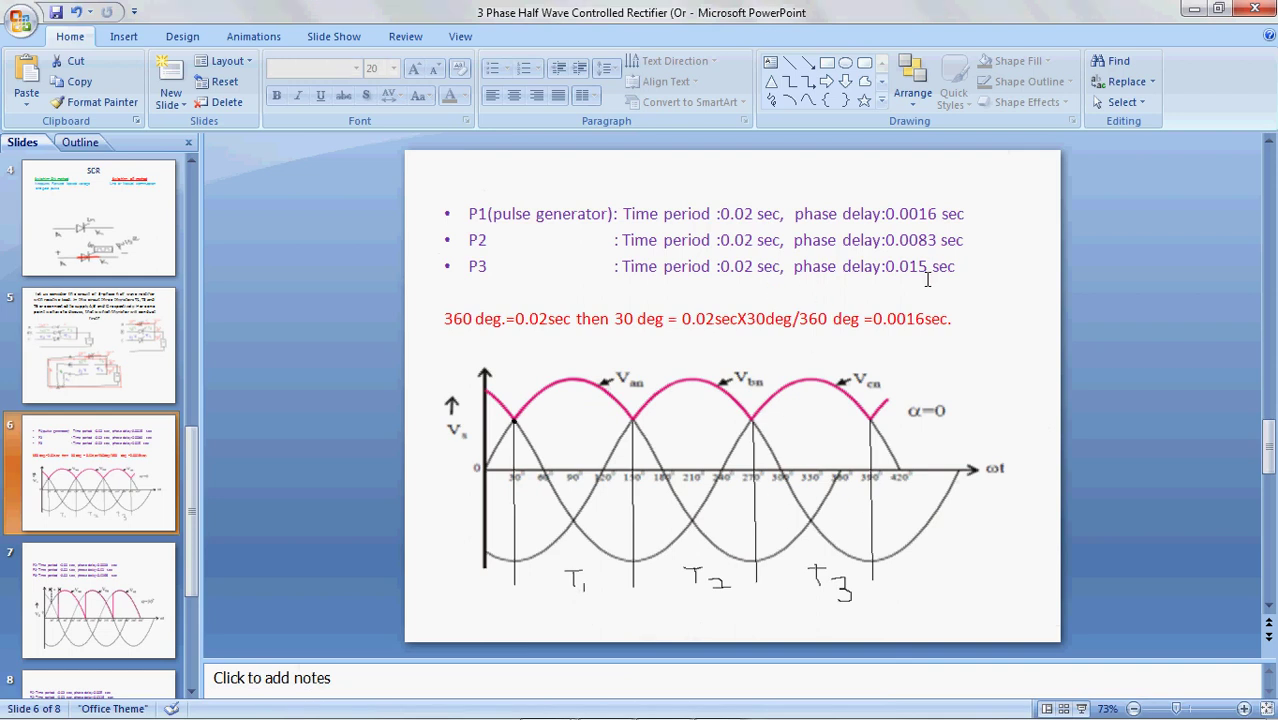
mouse_move(812, 716)
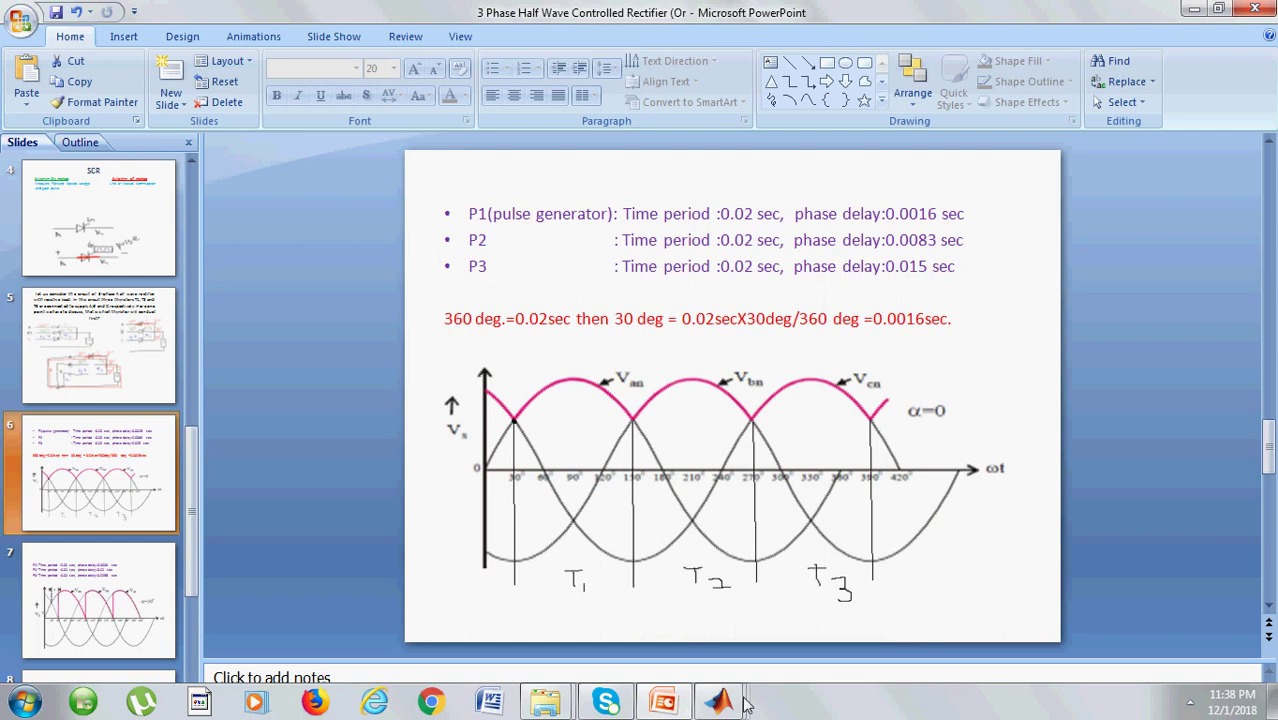
mouse_move(738, 703)
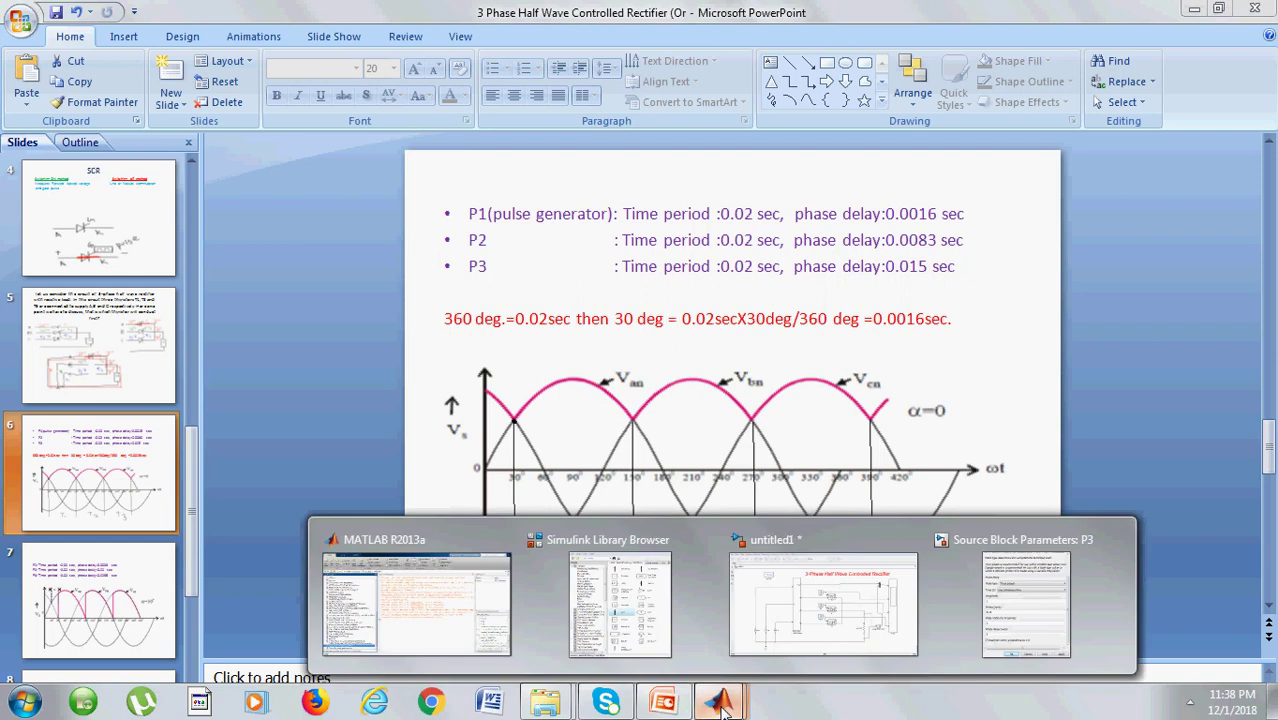
left_click(1017, 614)
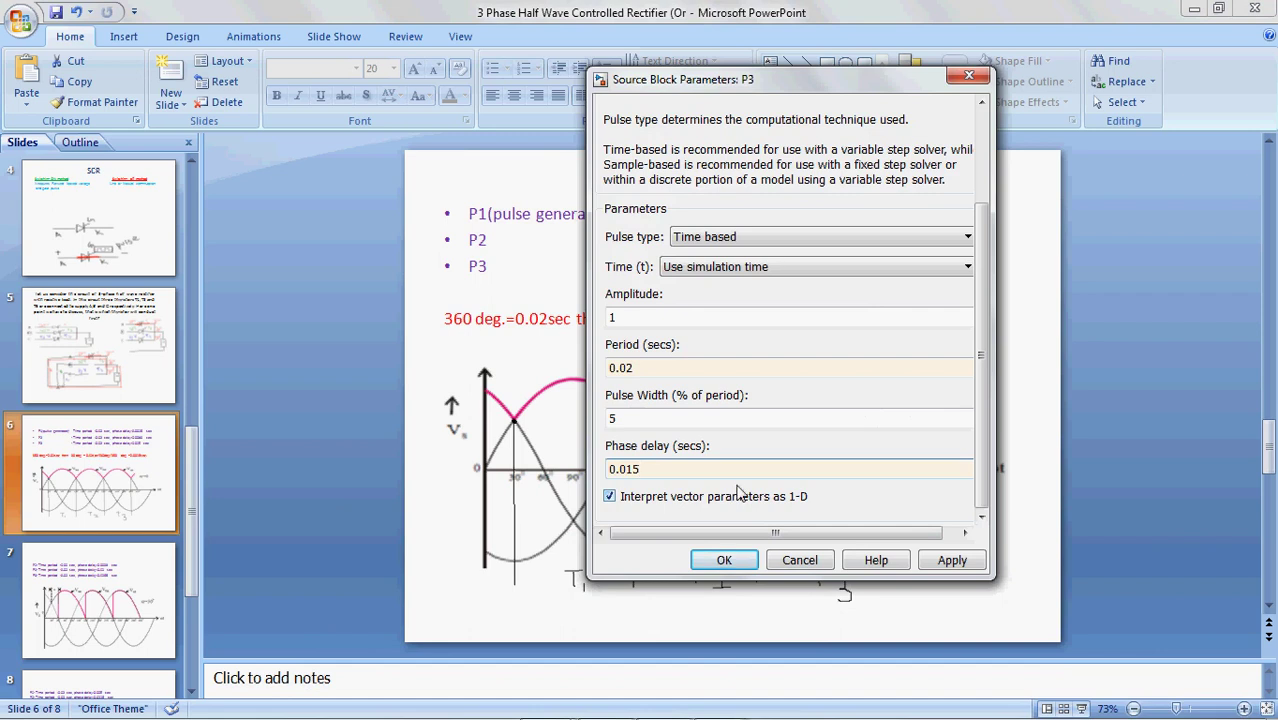
left_click(945, 560)
left_click(726, 562)
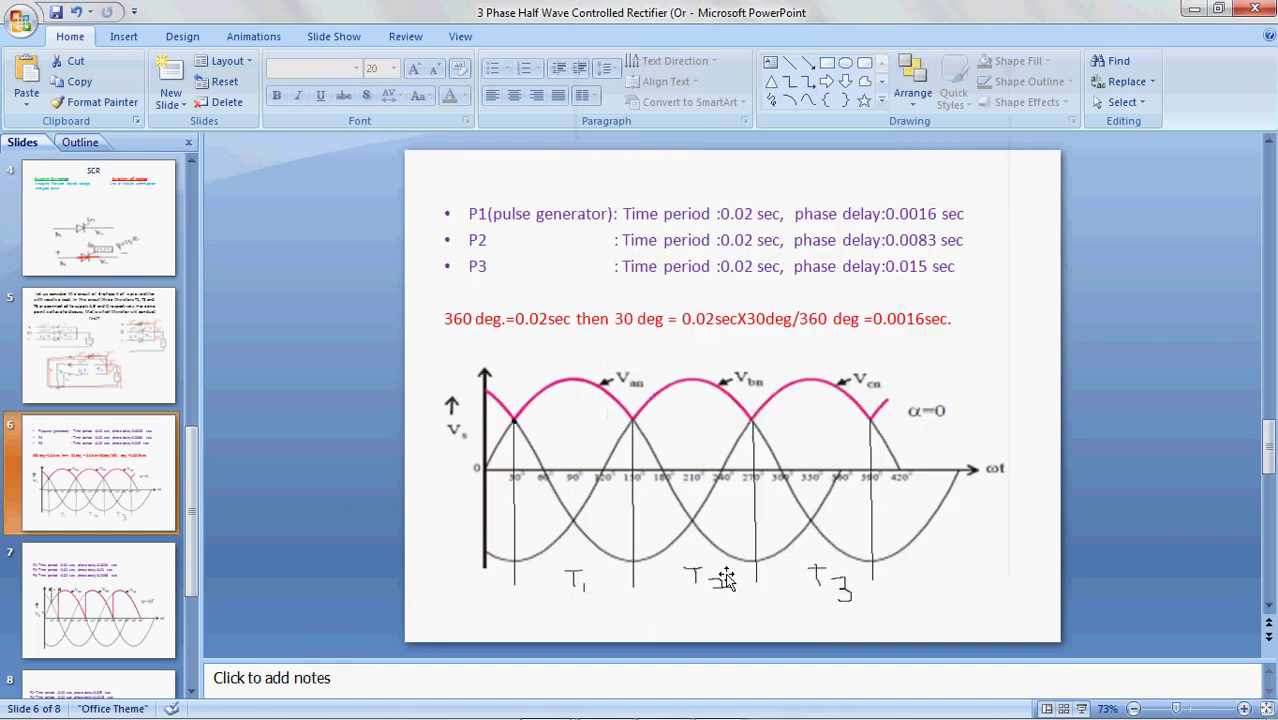
- Return to the Simulink model and review the branch type and resistance of the R-LOAD block
mouse_move(735, 706)
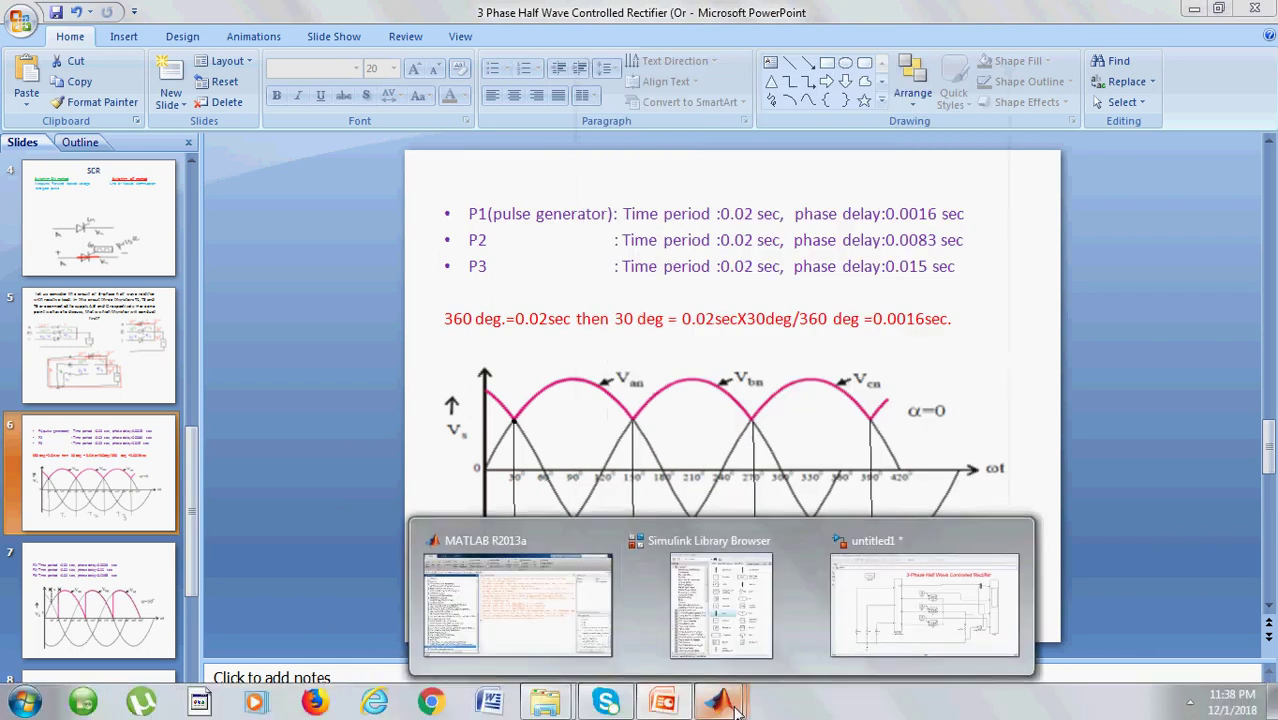
left_click(852, 630)
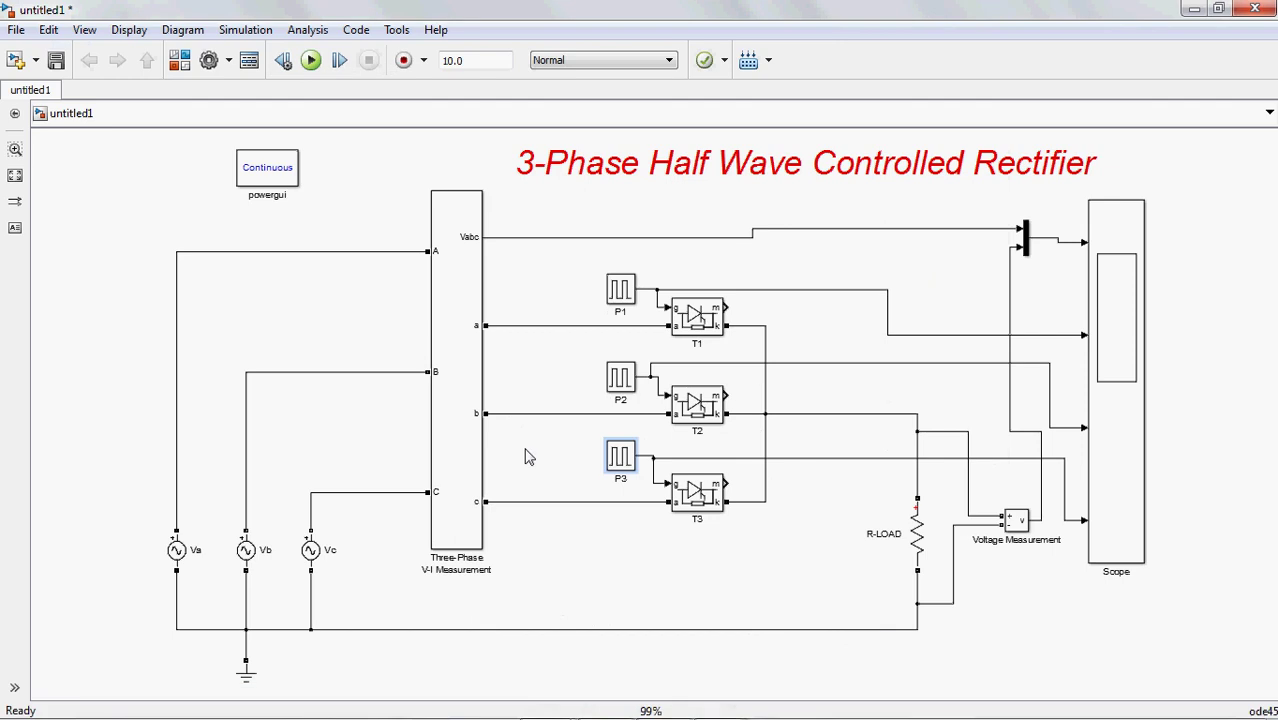
double_click(915, 545)
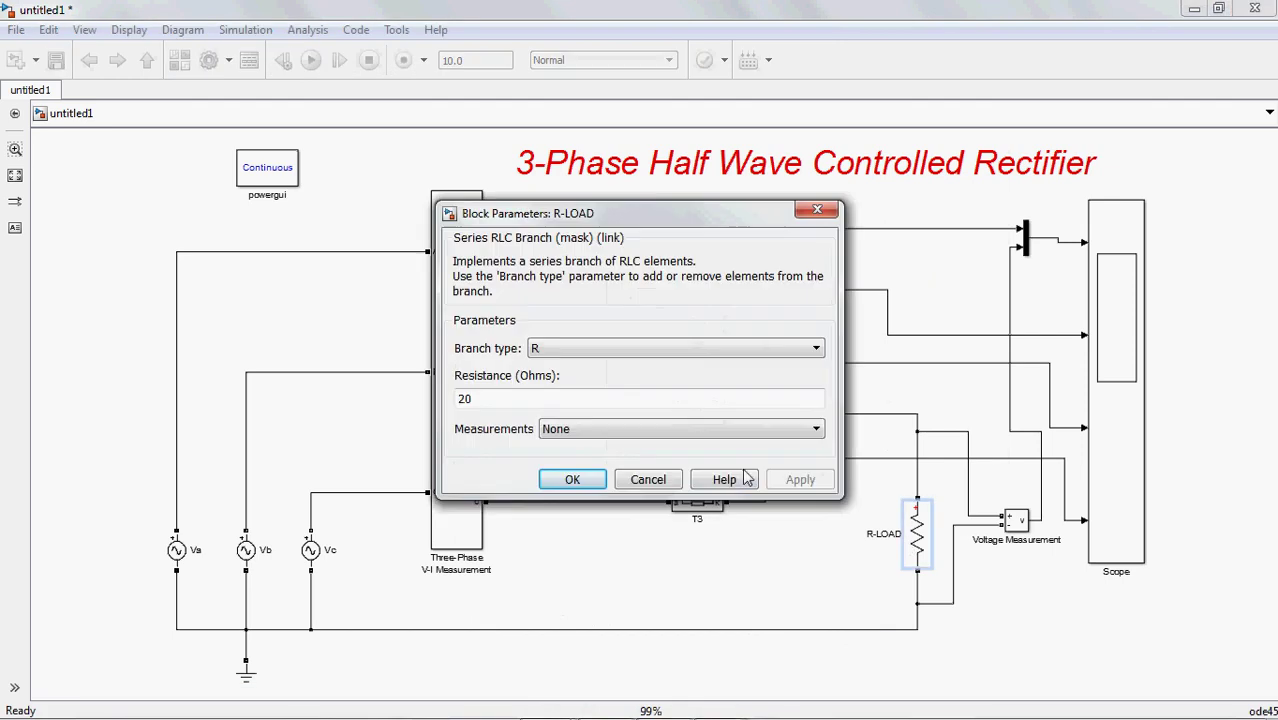
left_click(572, 479)
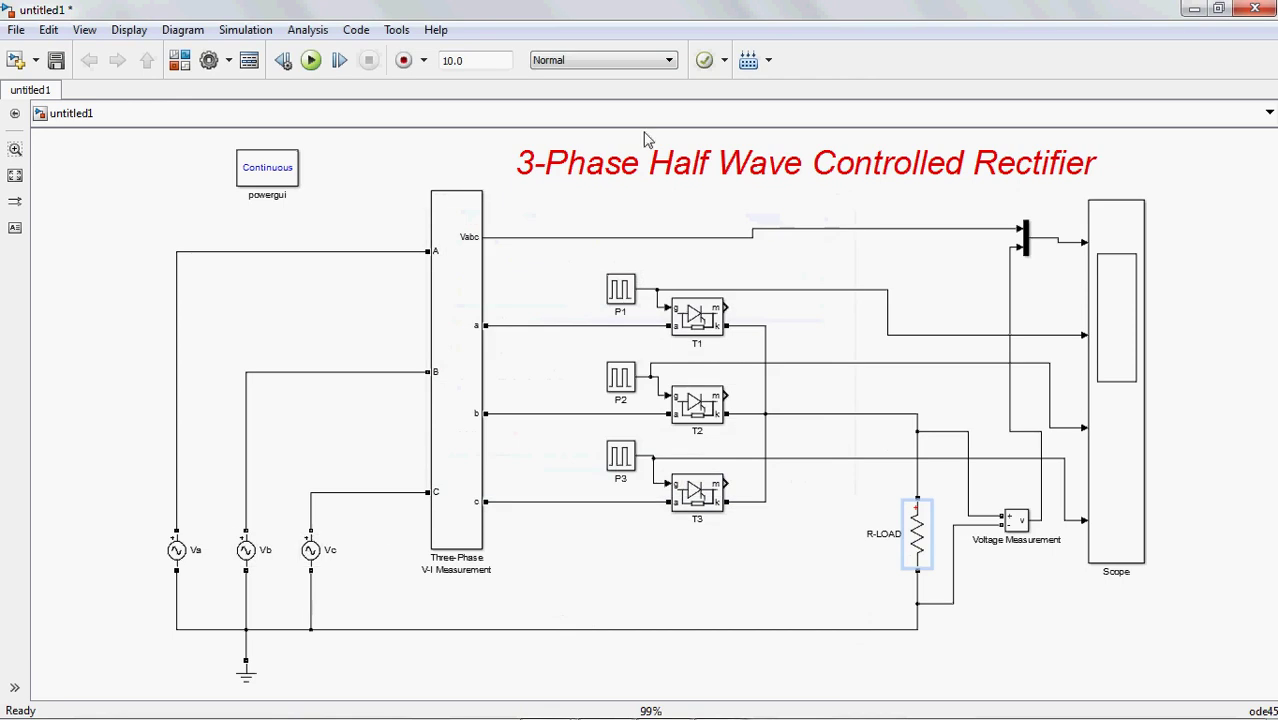
- Set the simulation stop time to 0.04 and run the rectifier simulation
left_click(476, 65)
type("0")
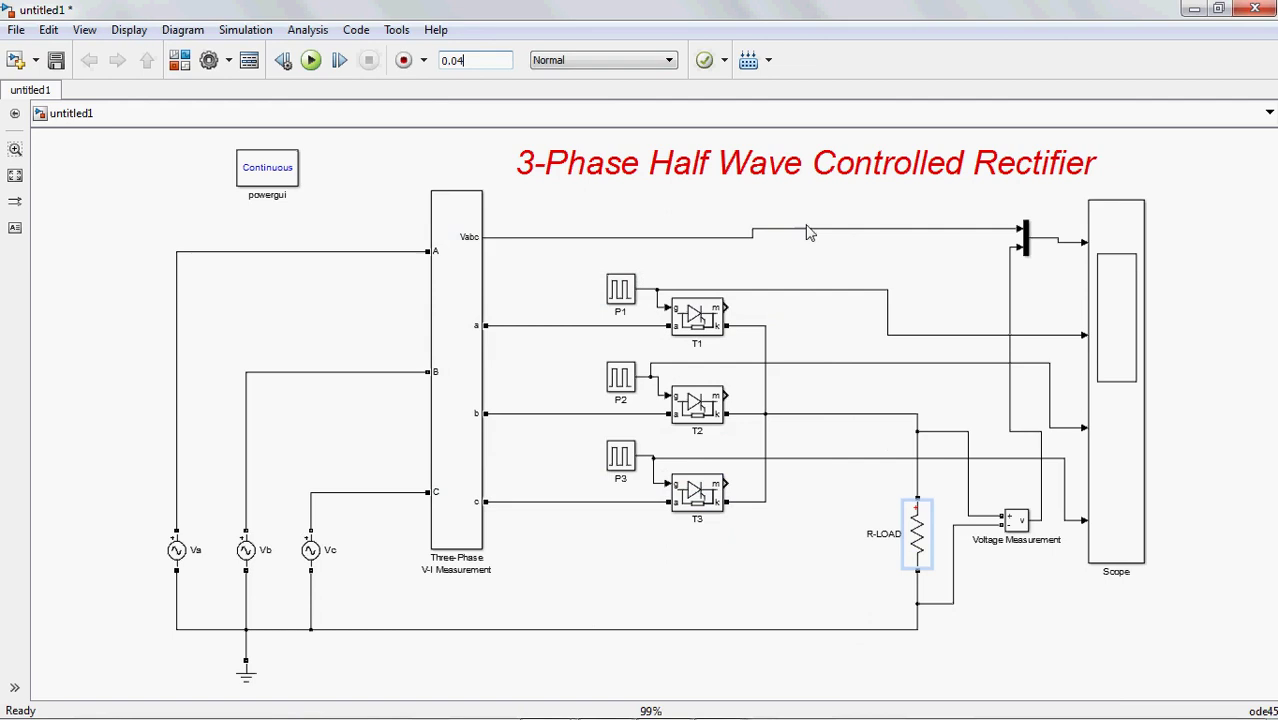
left_click(312, 61)
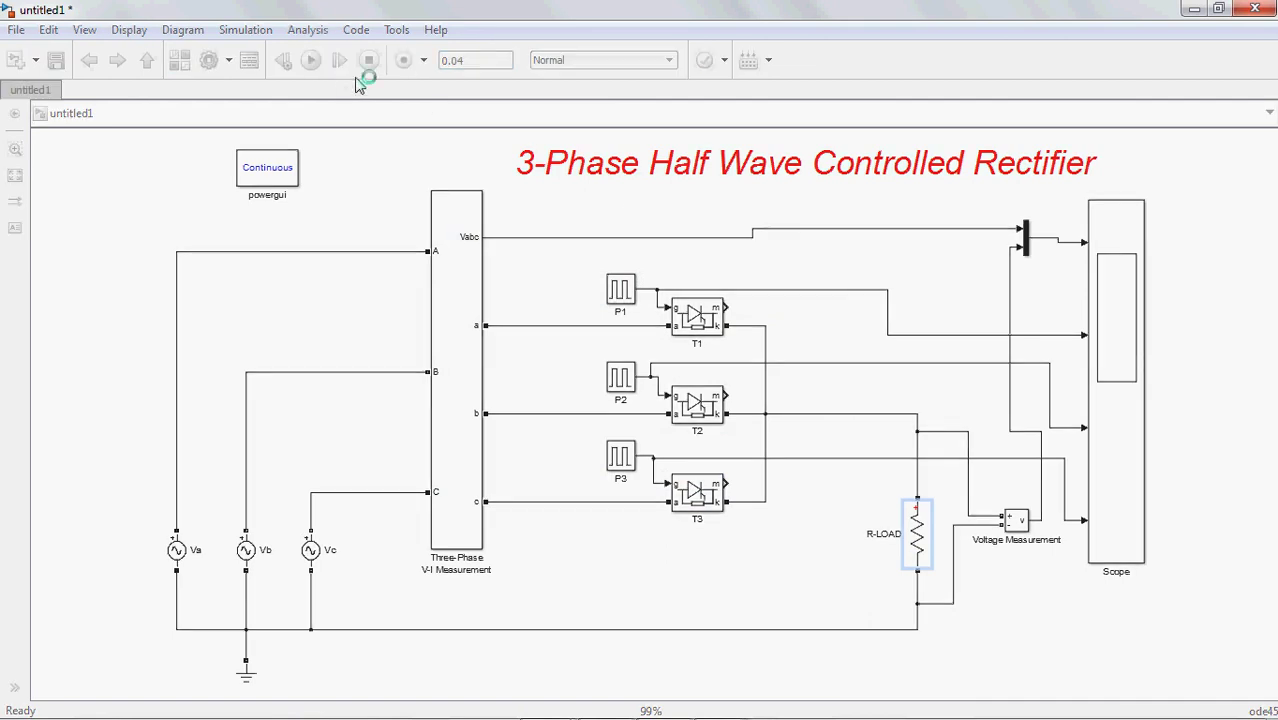
- Open the Scope block and autoscale its plots to examine the source voltages, load voltage and gate pulses
double_click(1133, 333)
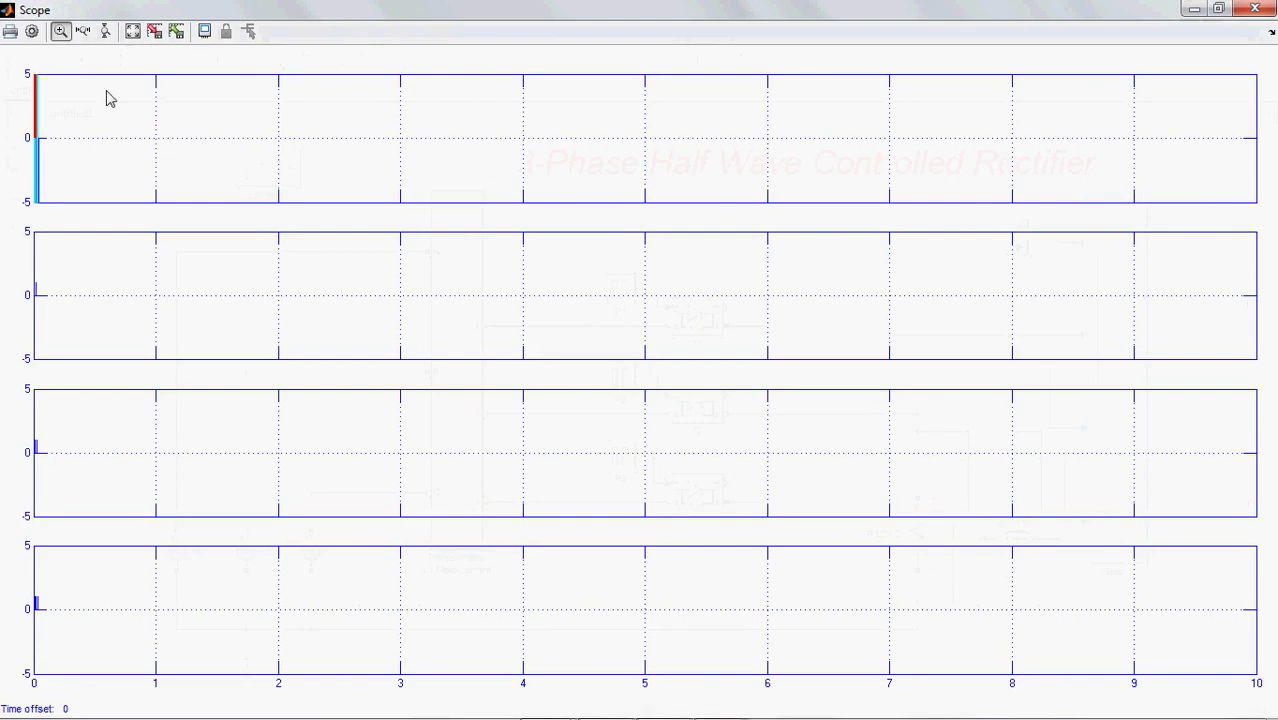
left_click(132, 33)
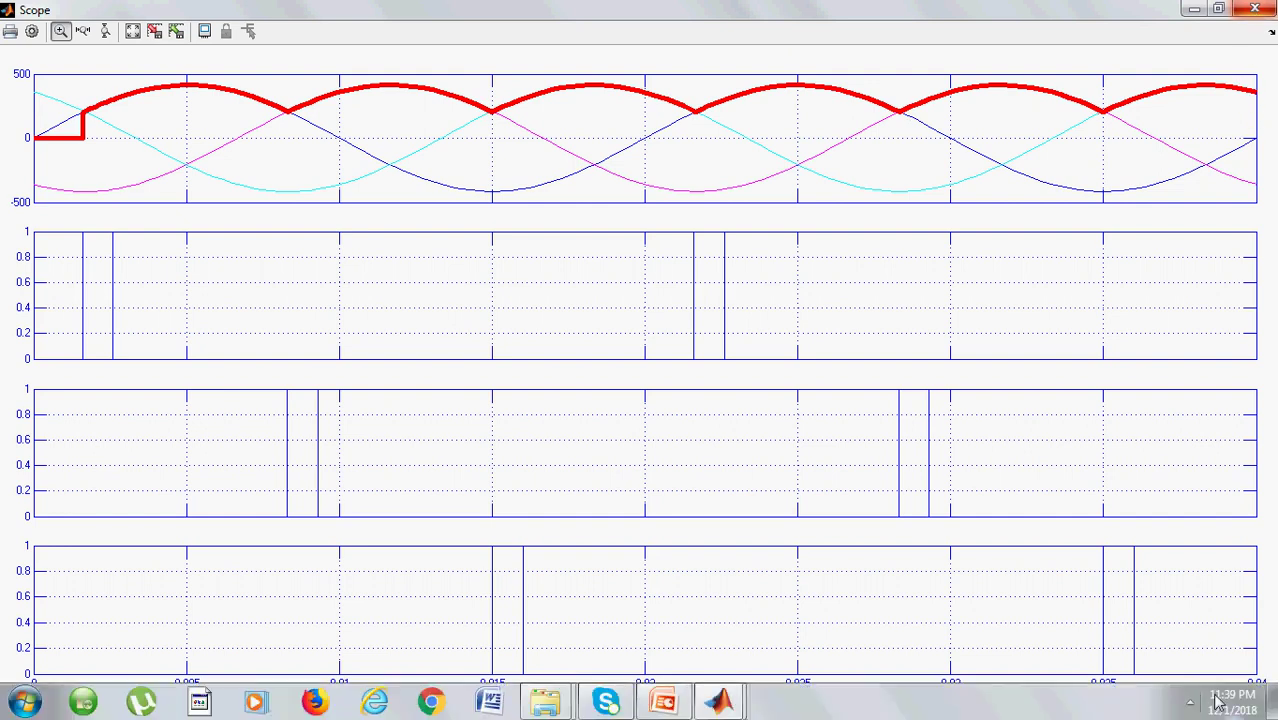
left_click(1189, 705)
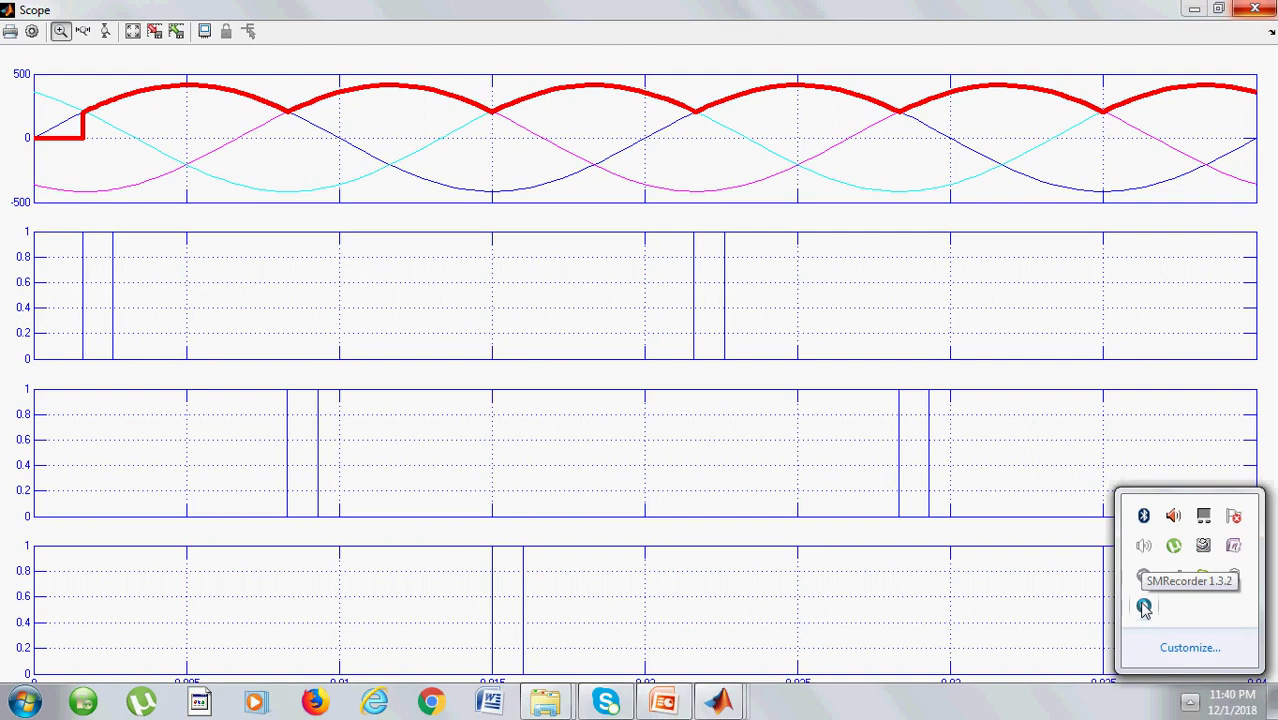